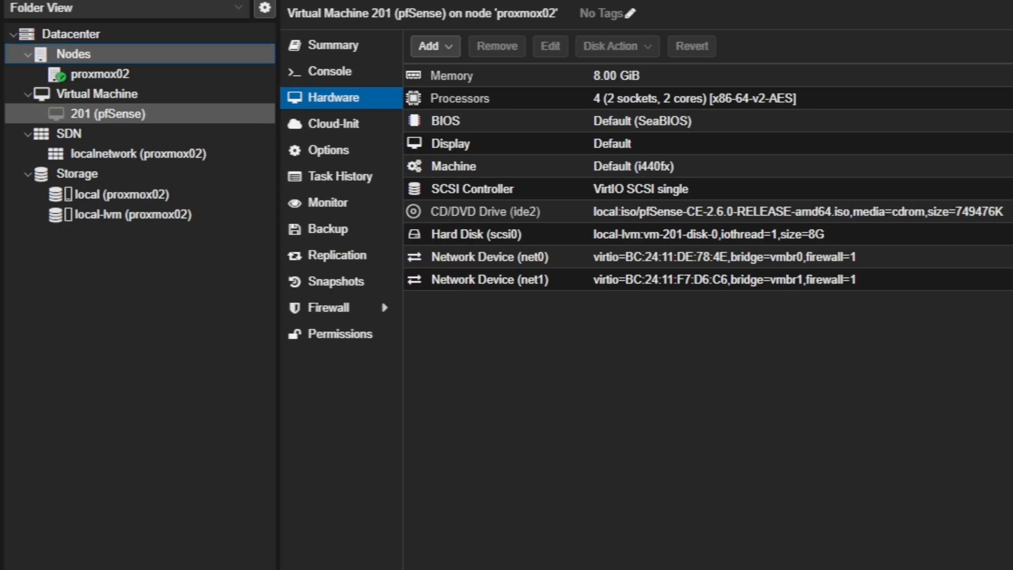
- Open the datacenter's cluster settings and start creating a new cluster
left_click(73, 53)
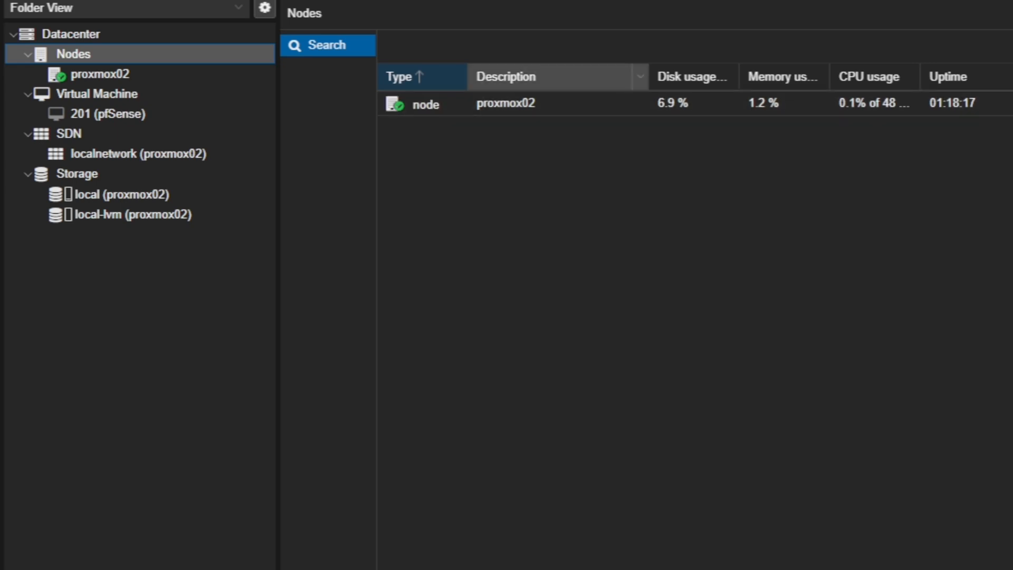
left_click(71, 33)
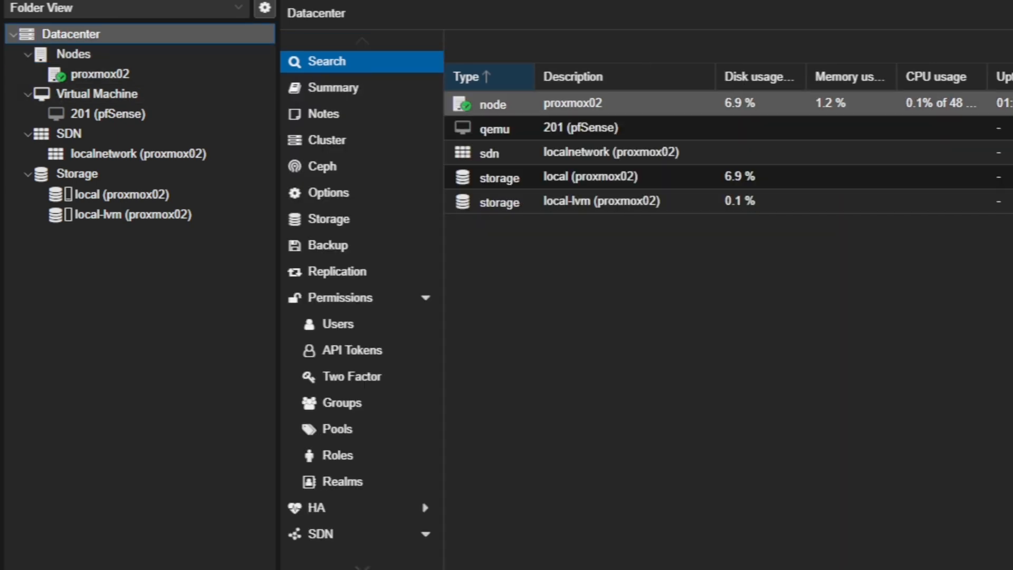
left_click(327, 139)
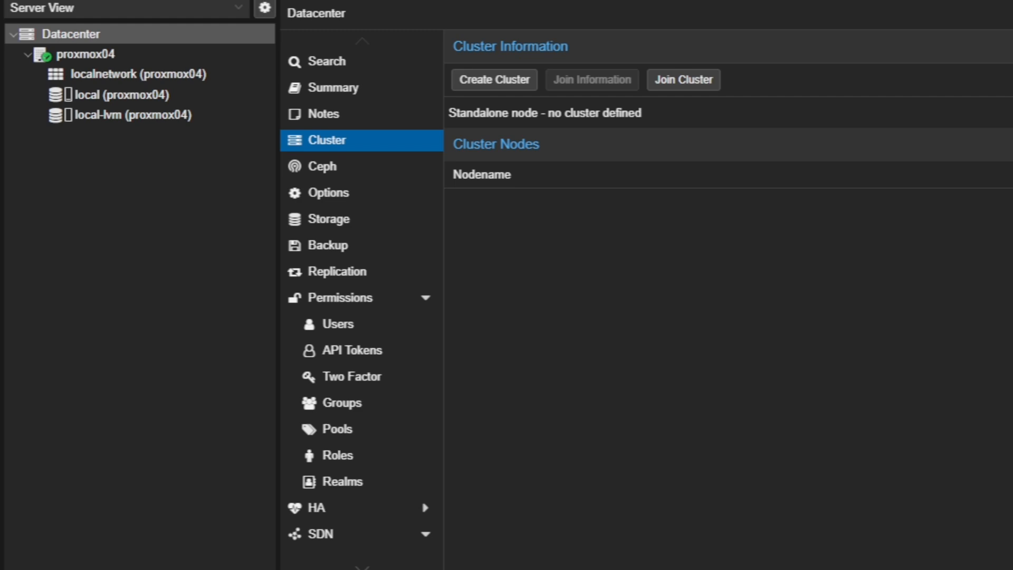
left_click(494, 80)
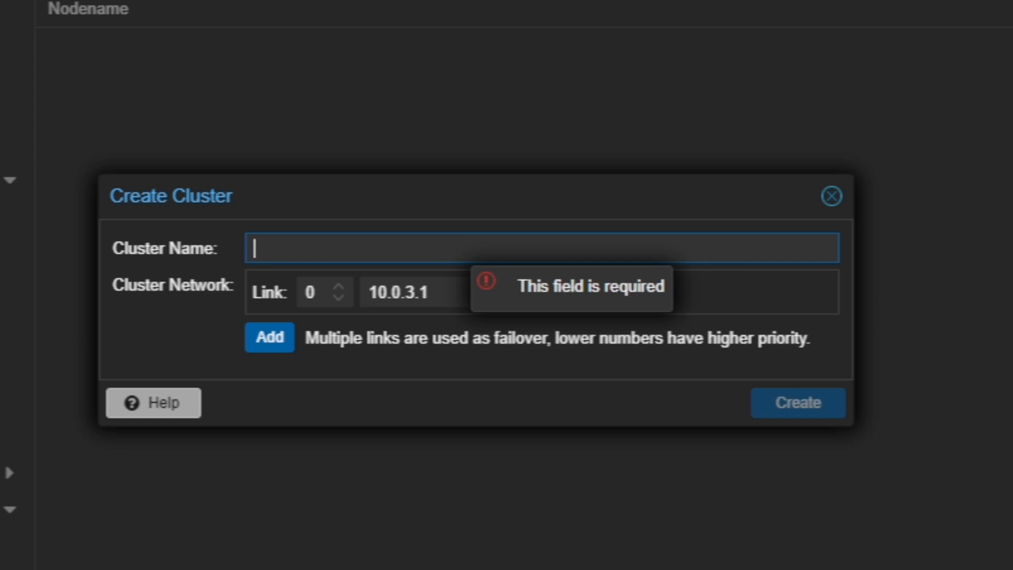
- Enter master-ZonatSolutions as the cluster name
type("P")
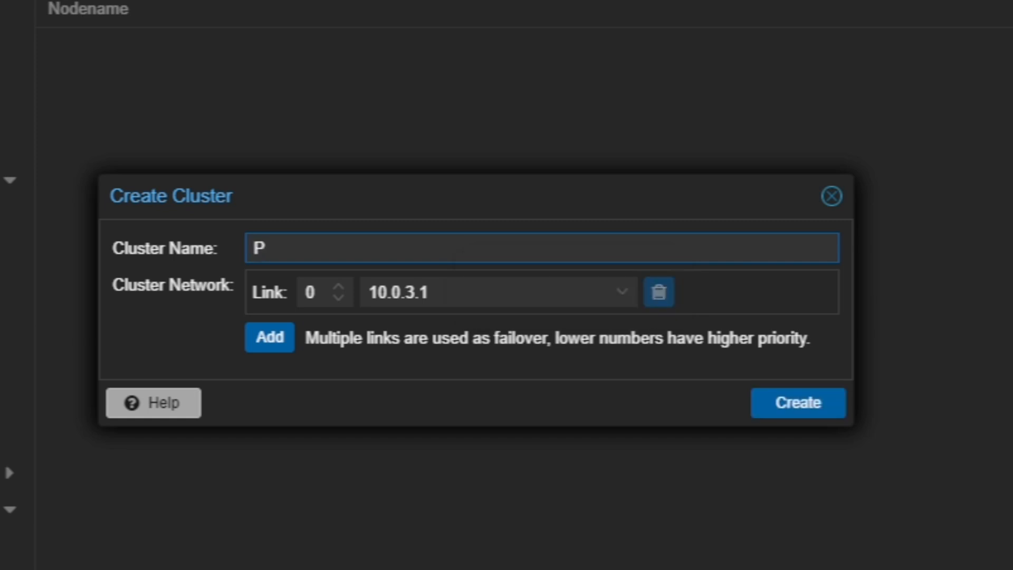
key("BackSpace")
type("mastye")
key("BackSpace")
key("BackSpace")
key("BackSpace")
type("ter-")
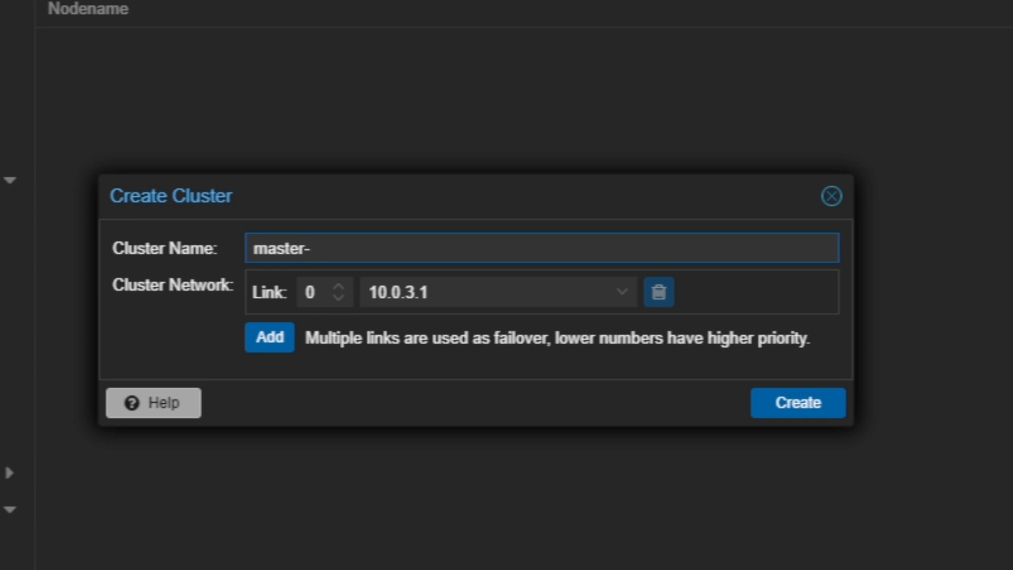
type("ZonatSolutions")
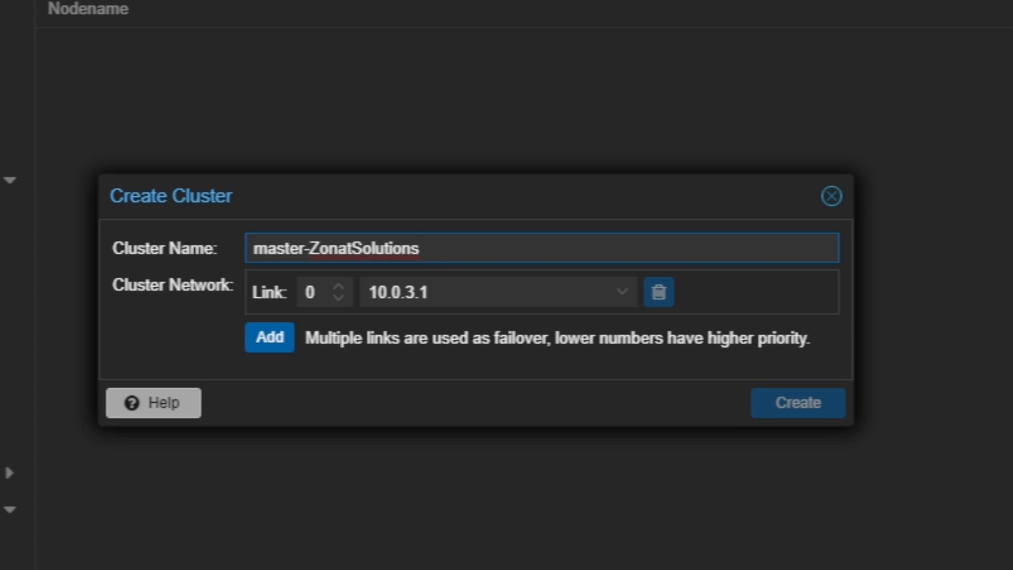
left_click(309, 248)
key("BackSpace")
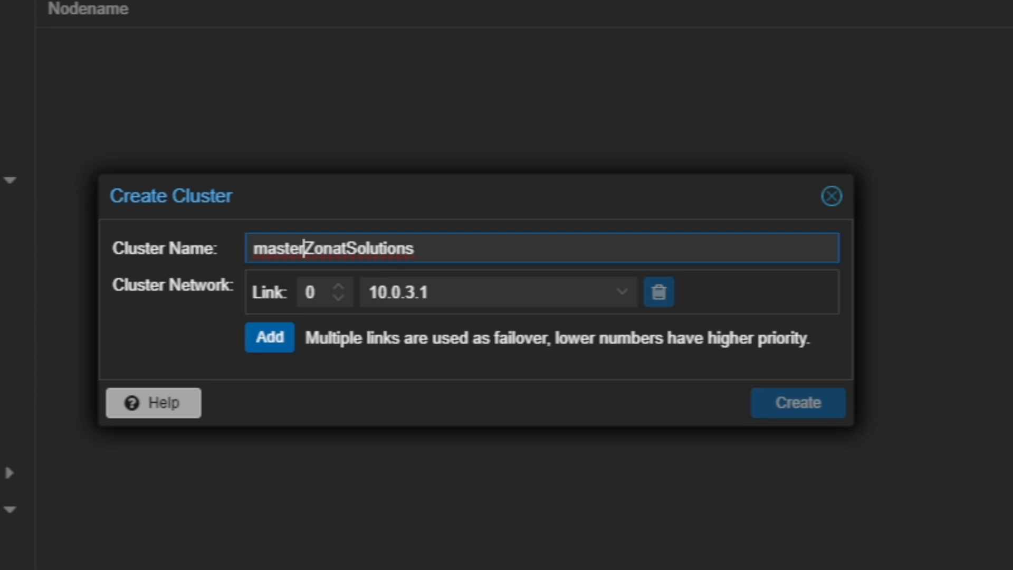
type("_")
key("BackSpace")
type("-")
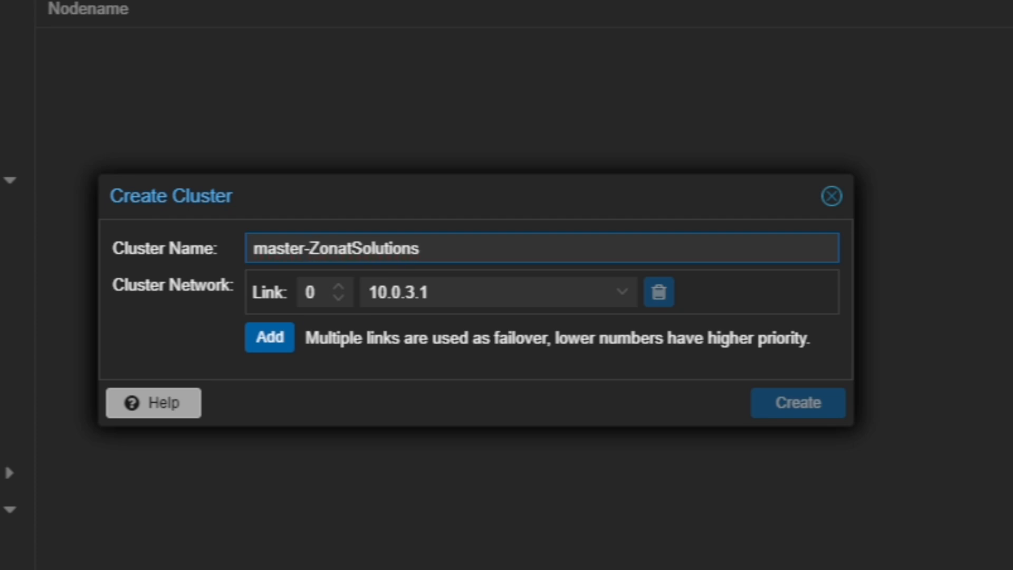
- Try link number 1 for the 10.0.3.1 cluster network and set it back to 0
left_click(338, 286)
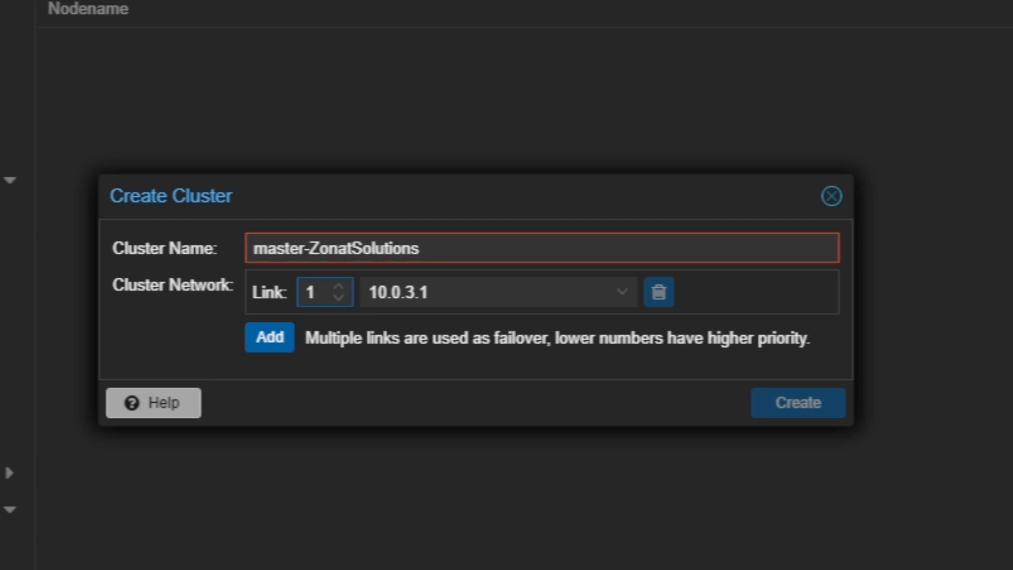
left_click(622, 292)
left_click(422, 363)
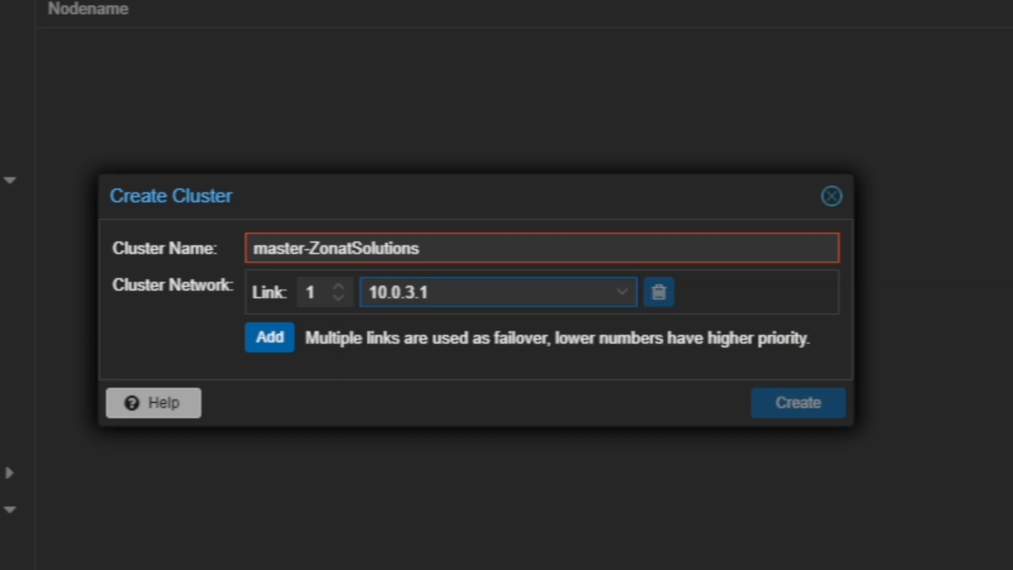
left_click(338, 287)
left_click(338, 298)
left_click(338, 297)
left_click(475, 366)
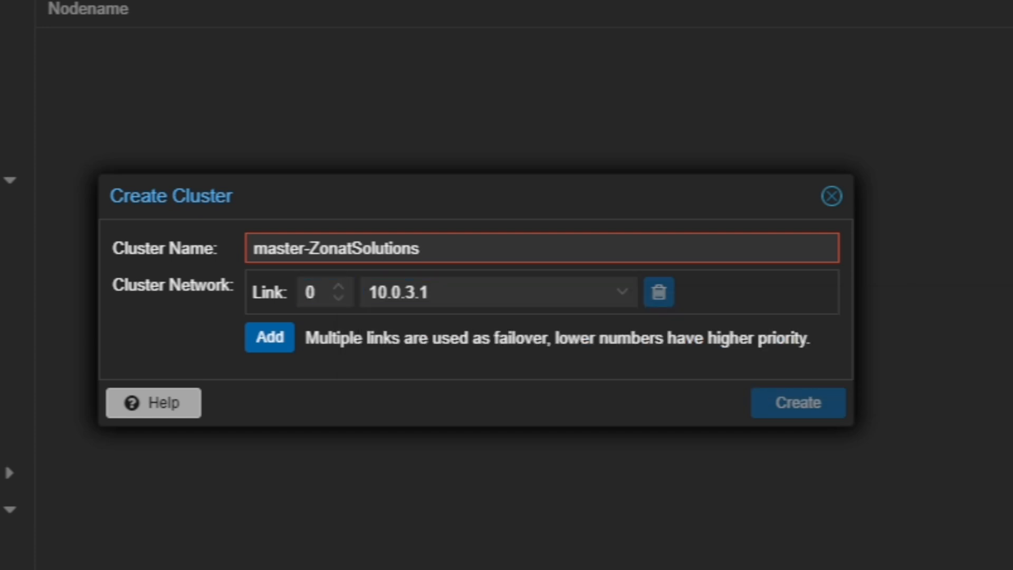
- Replace the cluster name with zs-master and create the cluster
left_click(589, 248)
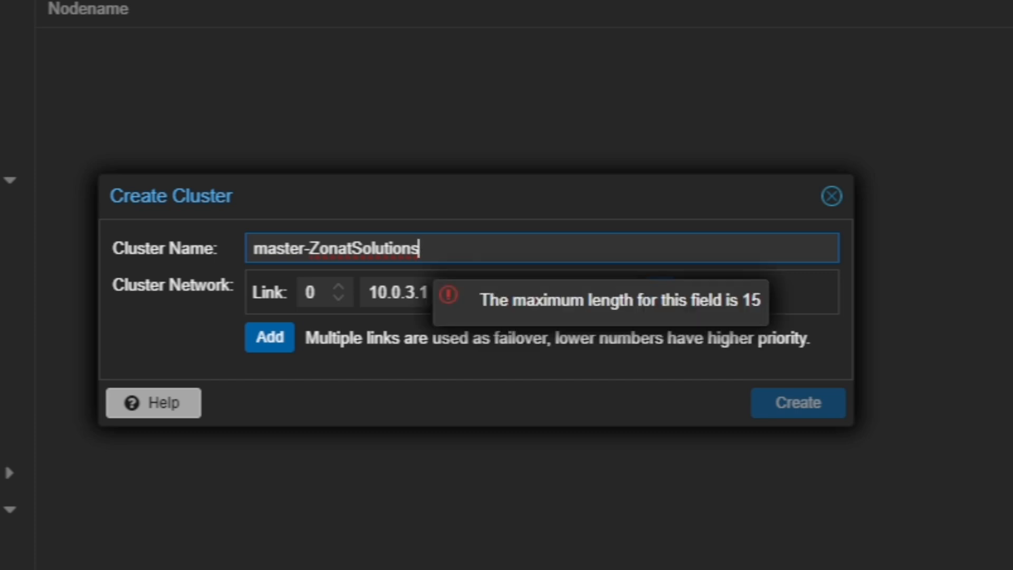
key("shift+Left")
key("shift+Left")
key("shift+Left")
key("shift+Left")
key("shift+Left")
key("shift+Left")
key("shift+Left")
key("shift+Left")
key("shift+Left")
key("shift+Left")
key("shift+Left")
key("shift+Left")
key("shift+Left")
key("shift+Left")
key("shift+Left")
key("shift+Left")
key("shift+Left")
key("shift+Left")
key("shift+Left")
key("shift+Left")
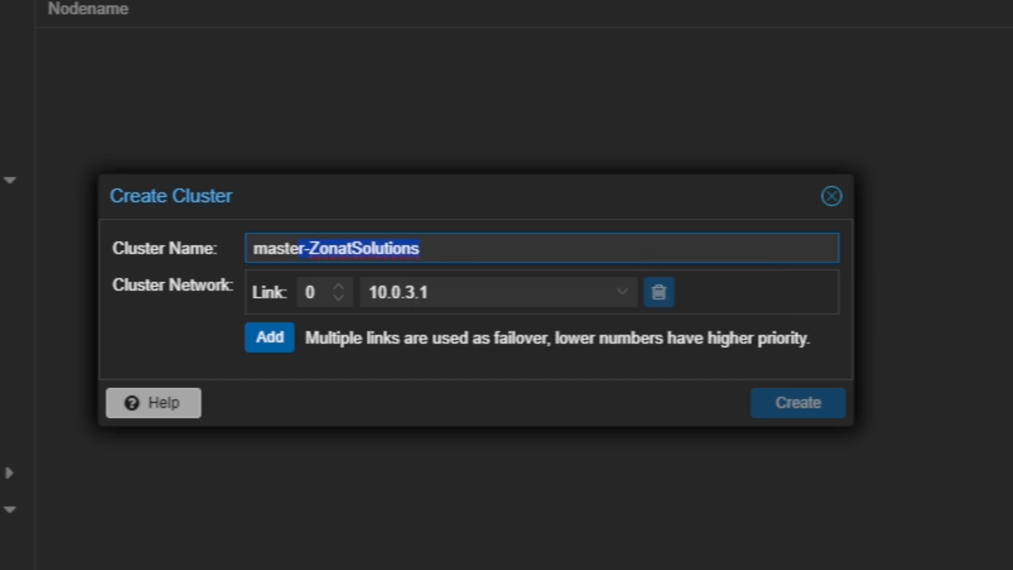
type("zs-")
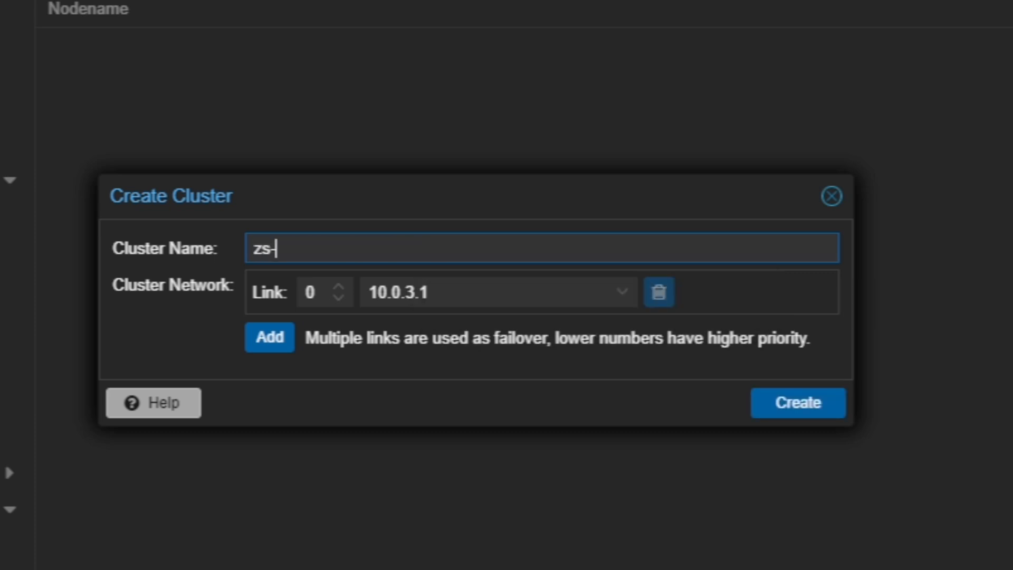
type("master")
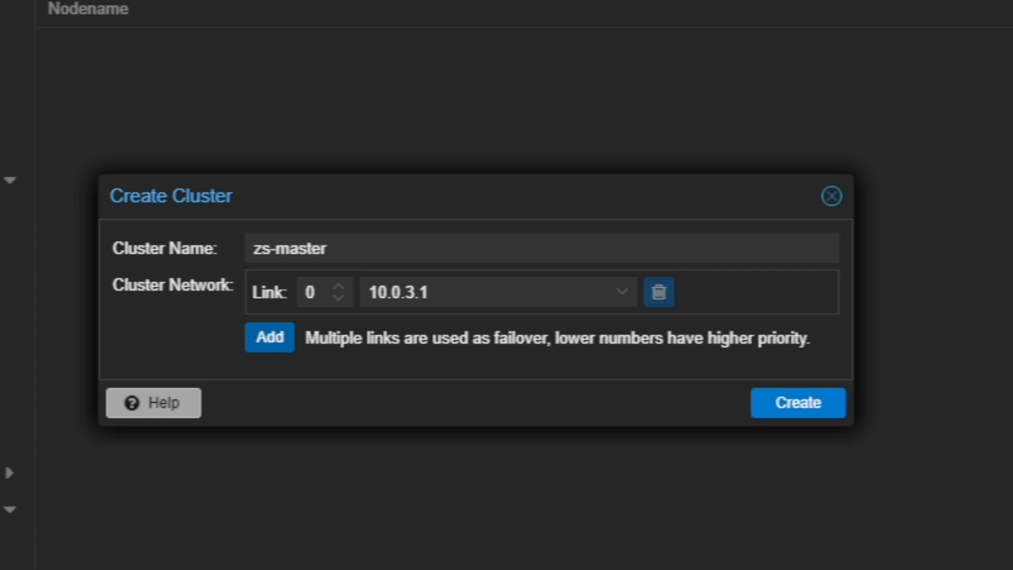
left_click(797, 403)
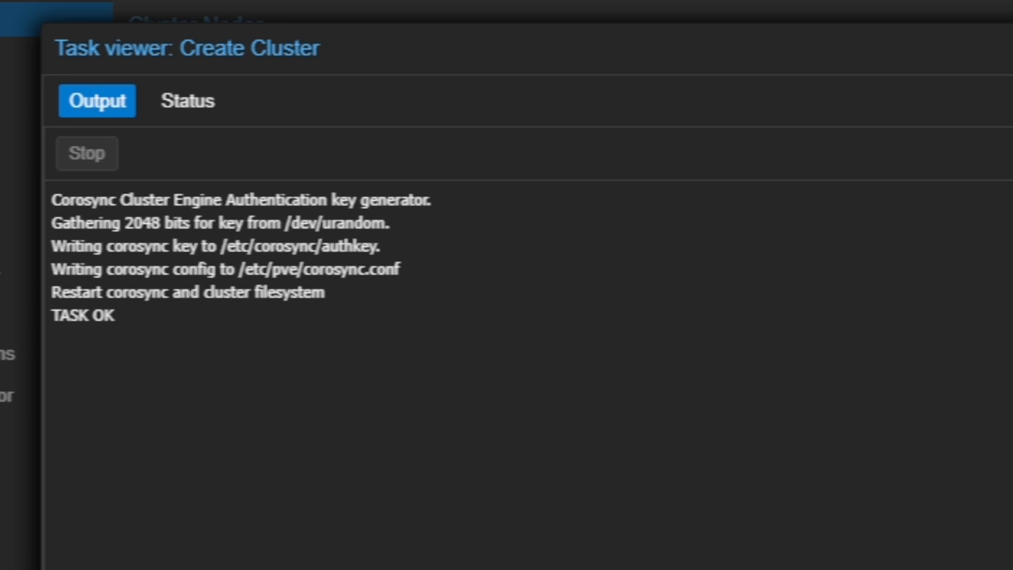
- Close the cluster creation output and copy the zs-master cluster's join information
left_click(970, 156)
left_click(475, 200)
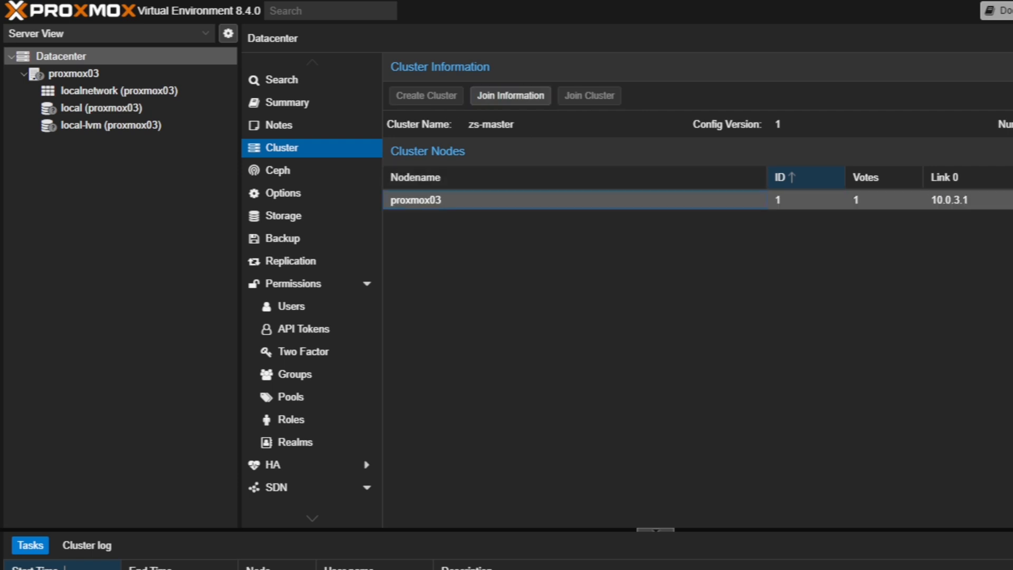
left_click(510, 95)
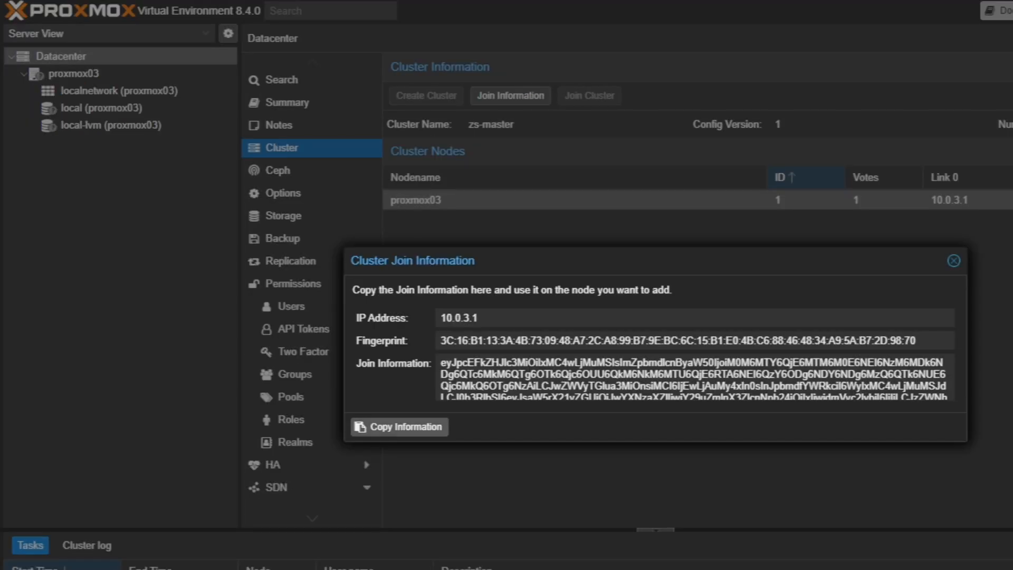
left_click(400, 426)
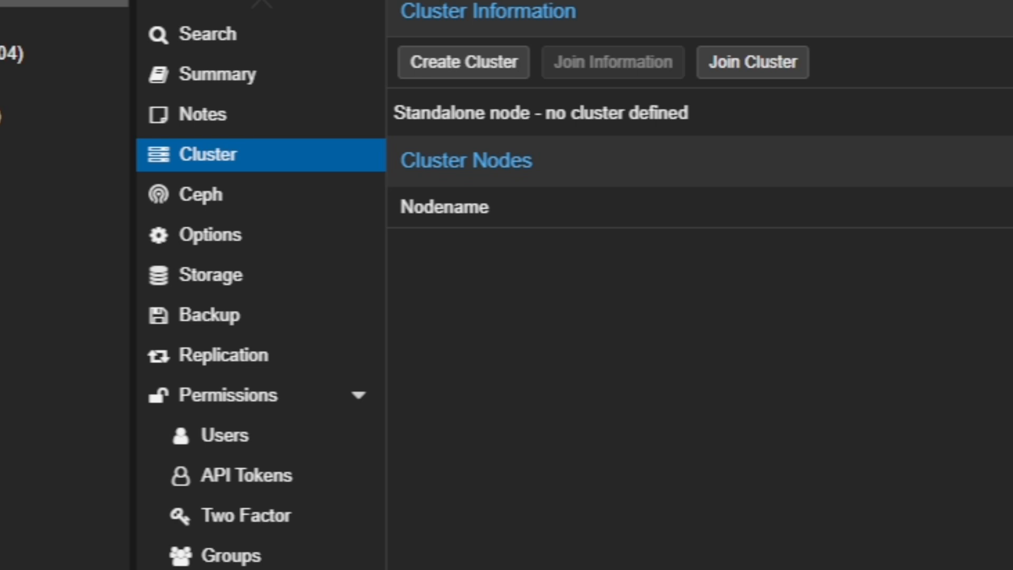
- Start a cluster join on proxmox04 with the copied join information pasted in, and enter the peer's root password
left_click(753, 61)
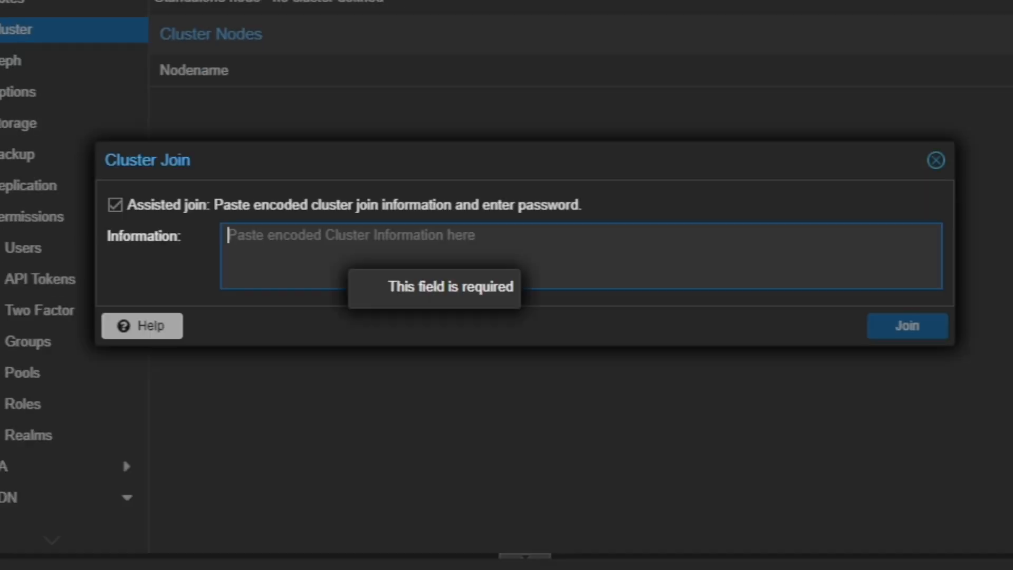
key("ctrl+v")
left_click(757, 314)
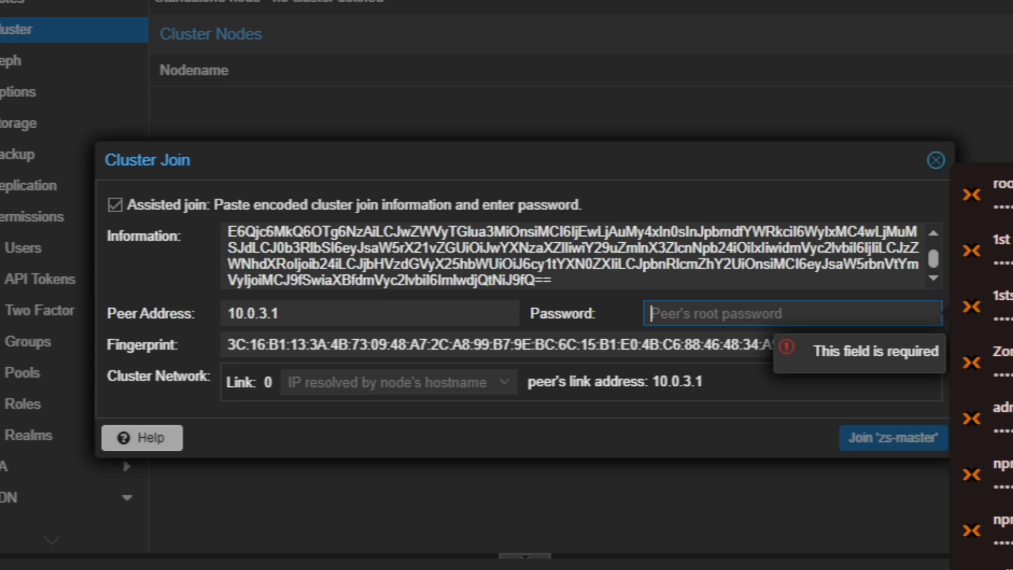
type("**********")
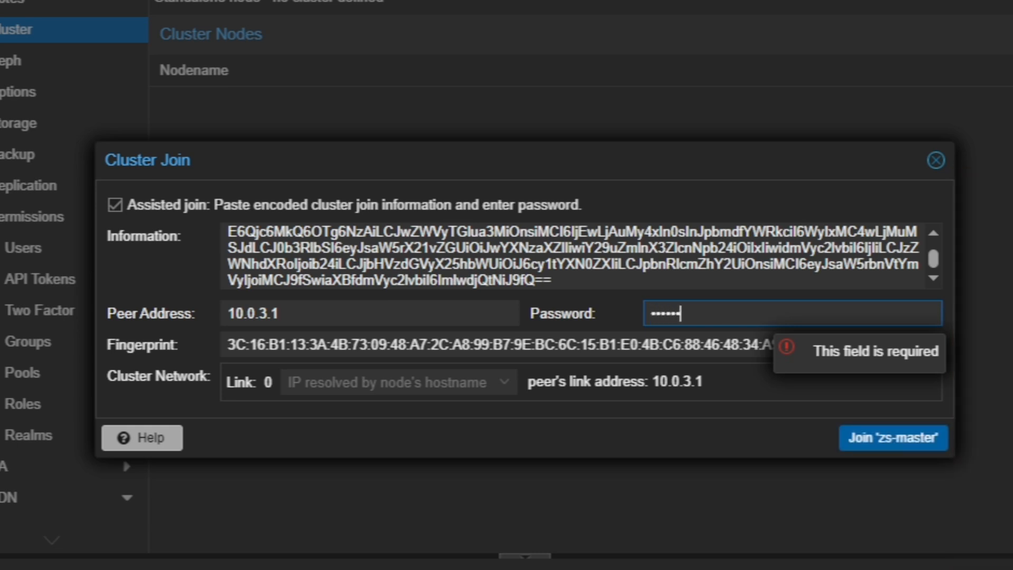
key("BackSpace")
key("BackSpace")
key("BackSpace")
key("BackSpace")
key("BackSpace")
key("BackSpace")
key("BackSpace")
key("BackSpace")
key("BackSpace")
key("BackSpace")
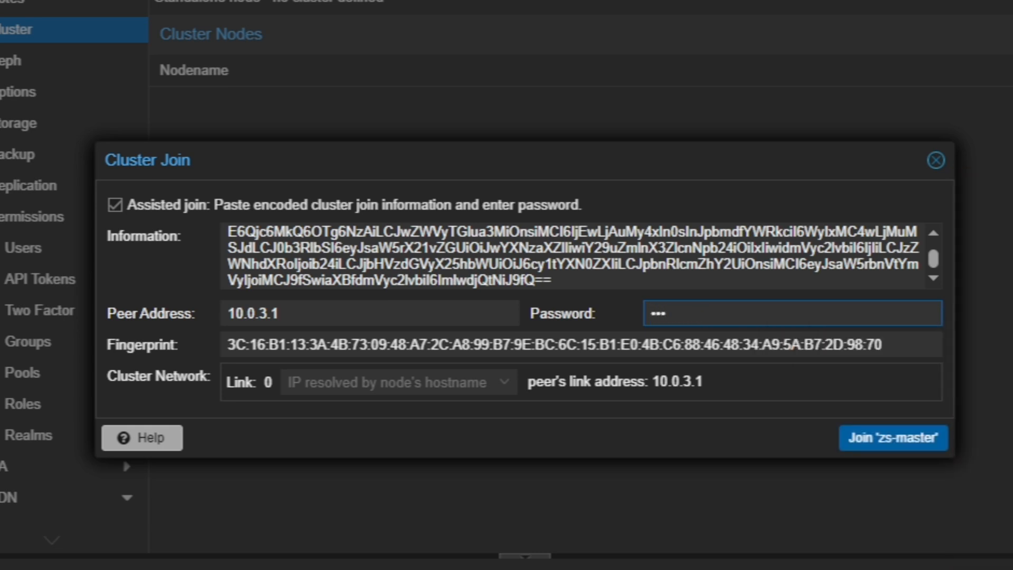
type("***************")
- Join proxmox04 to zs-master using 10.0.4.1 for link 0, and save the password in the browser
left_click(504, 382)
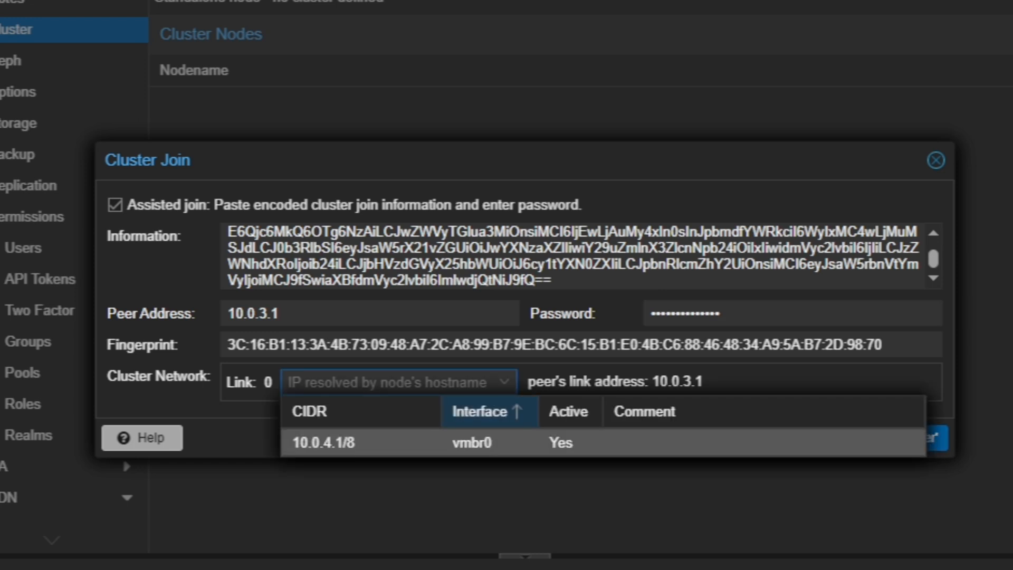
left_click(324, 442)
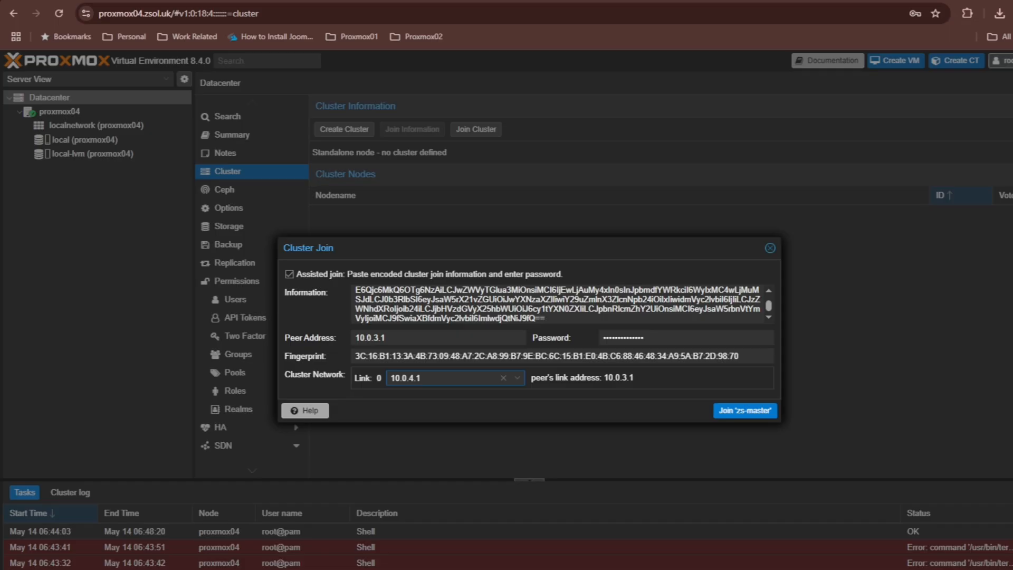
left_click(893, 437)
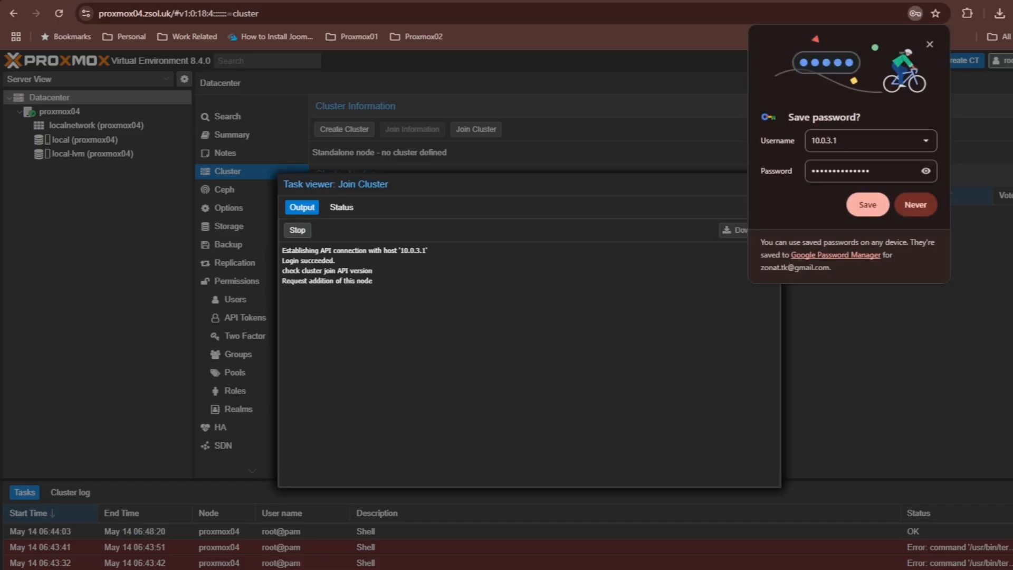
left_click(867, 205)
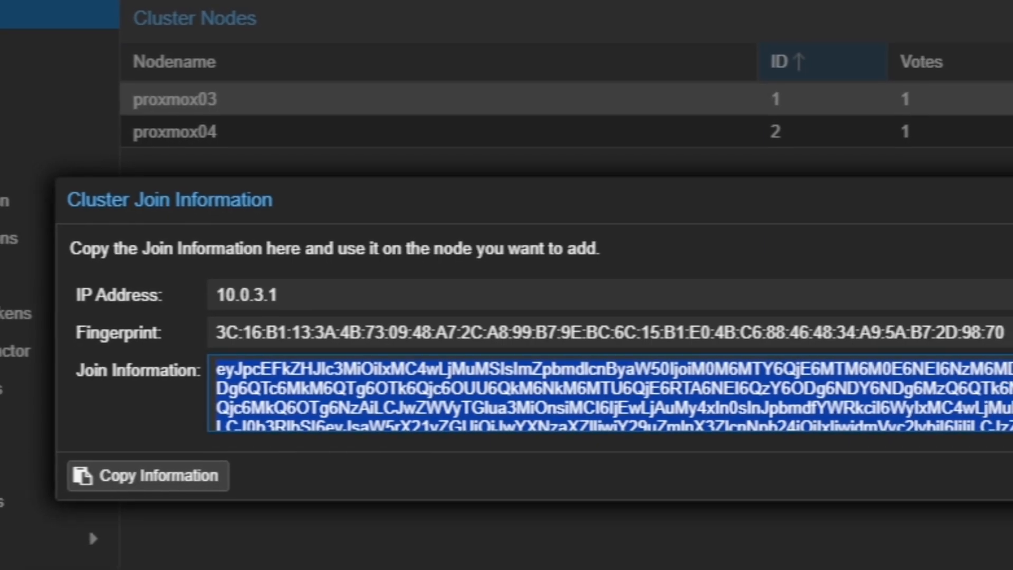
- Check proxmox03 and proxmox04 in the cluster's node list and in the server tree
left_click(438, 133)
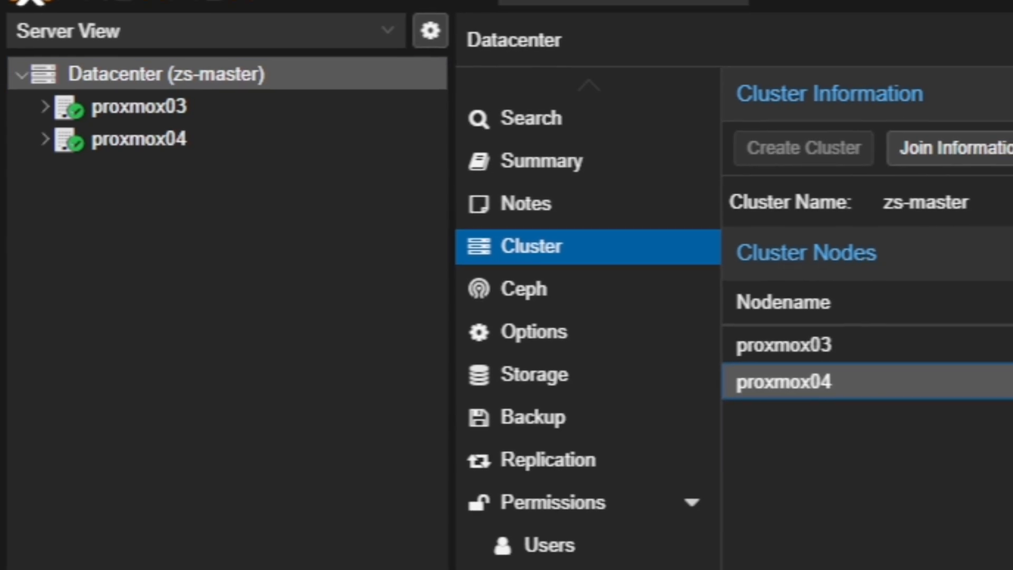
left_click(865, 343)
left_click(865, 379)
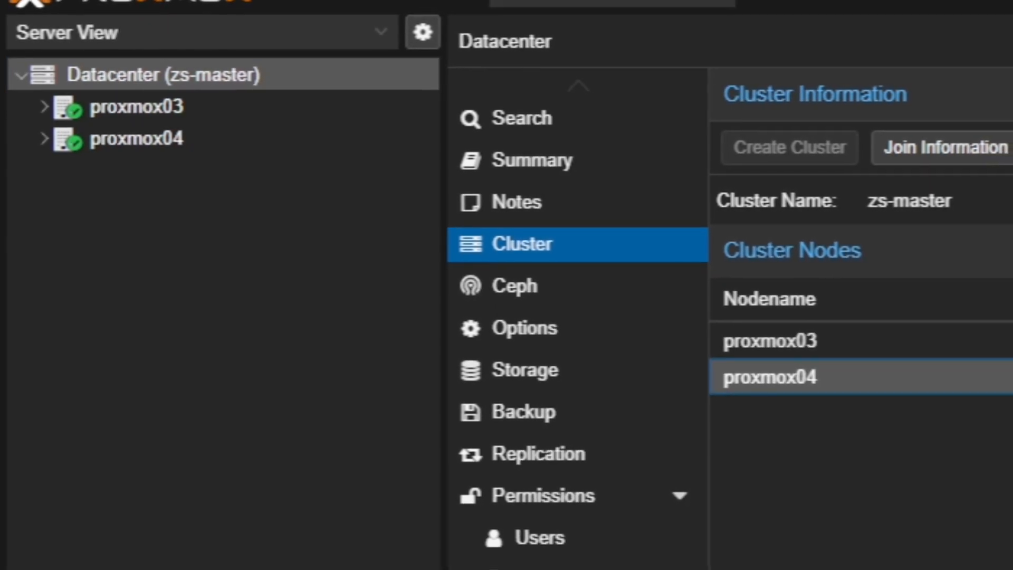
left_click(865, 343)
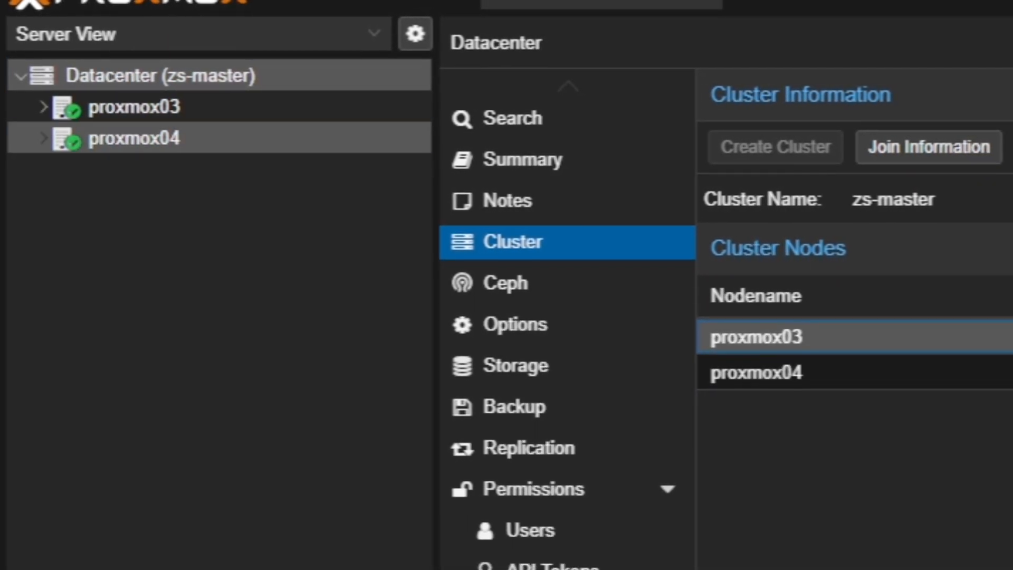
left_click(44, 138)
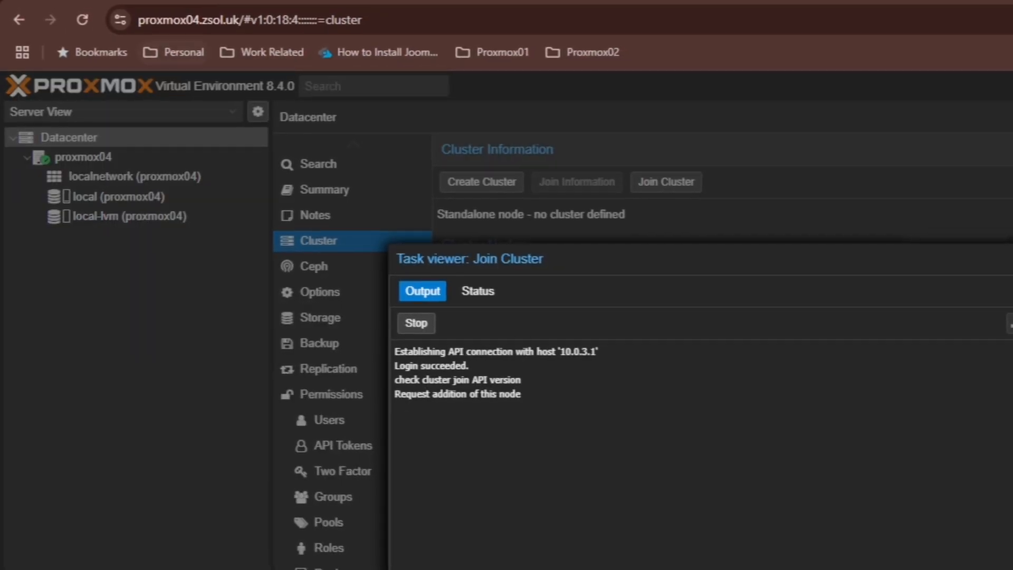
- Reload the proxmox04 web interface, log in as root with the saved password by entering the Windows PIN, and dismiss the subscription notice
left_click(82, 21)
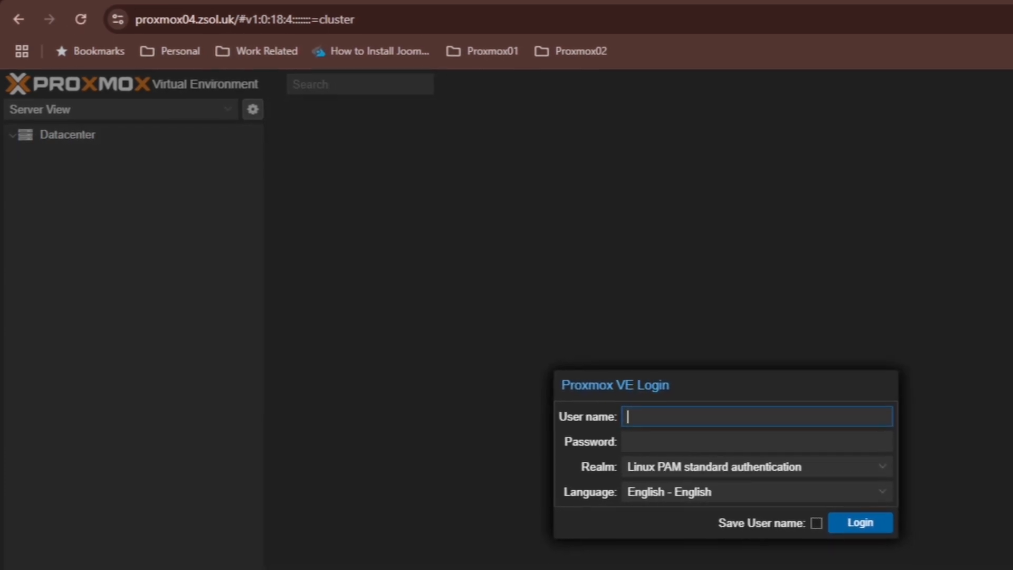
type("root")
key("Down")
key("Return")
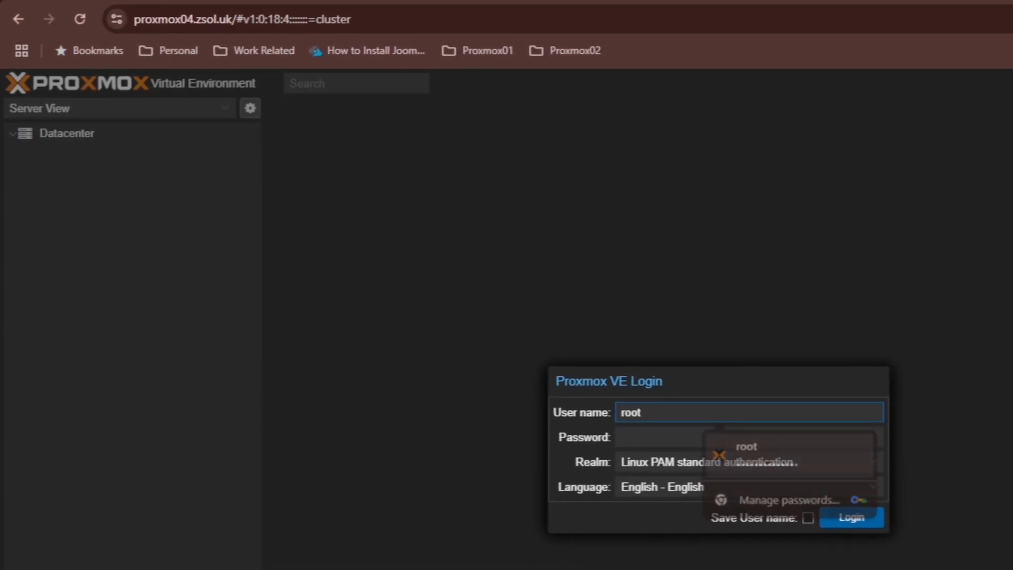
type("•")
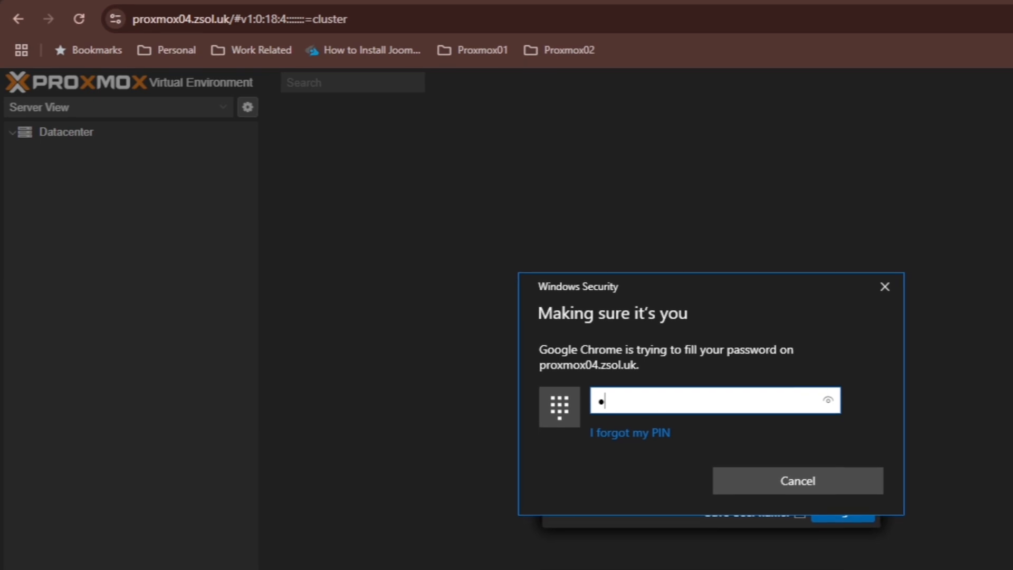
key("BackSpace")
type("••••")
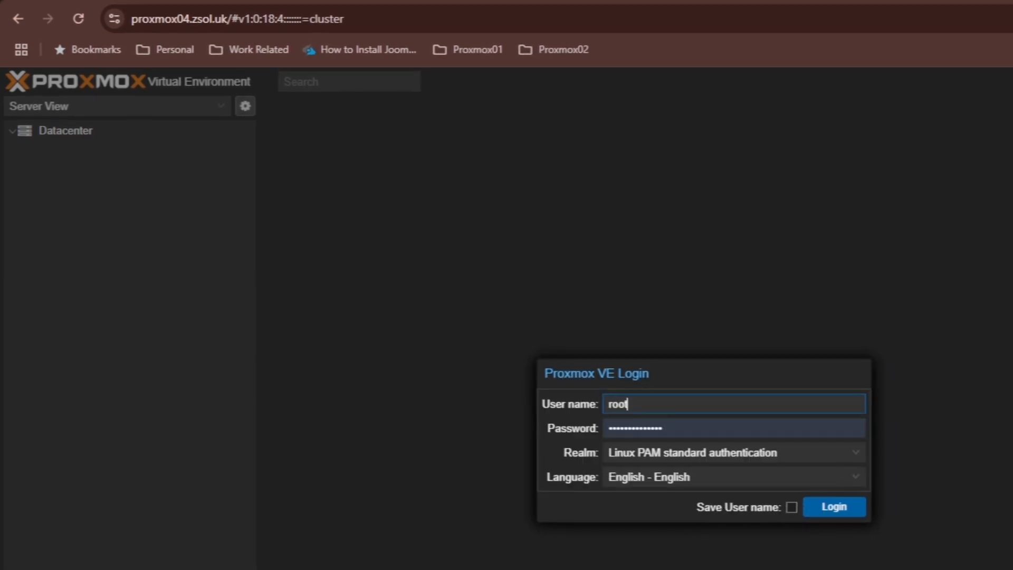
key("Return")
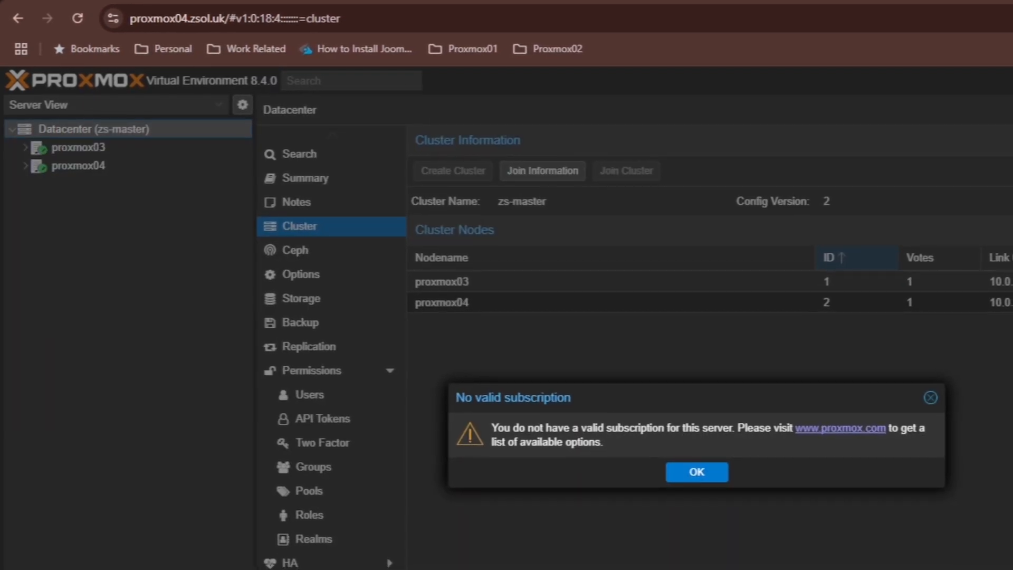
left_click(698, 474)
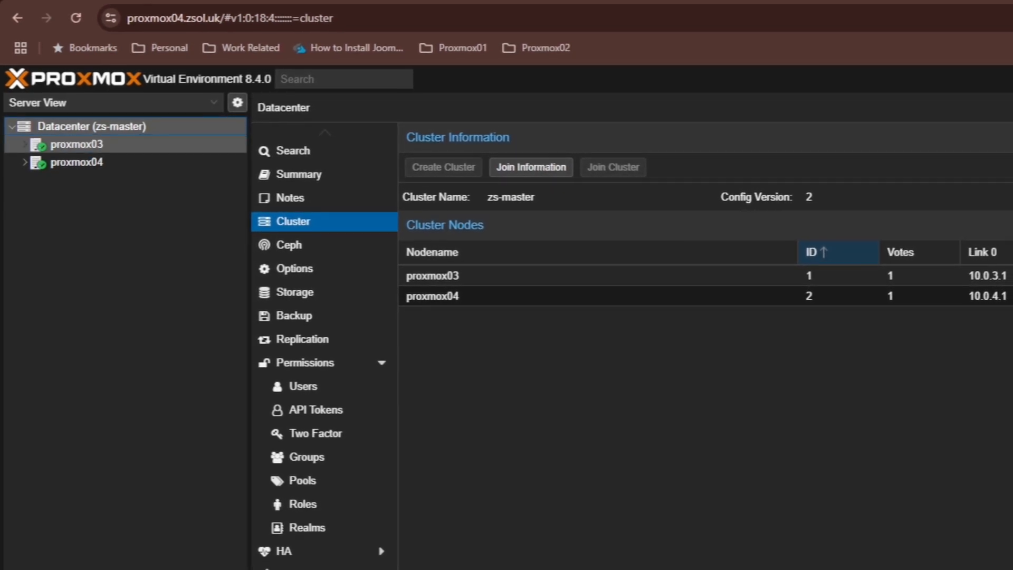
- Expand proxmox03 and proxmox04 in proxmox04's server tree to check the resources of both nodes
left_click(25, 144)
left_click(25, 215)
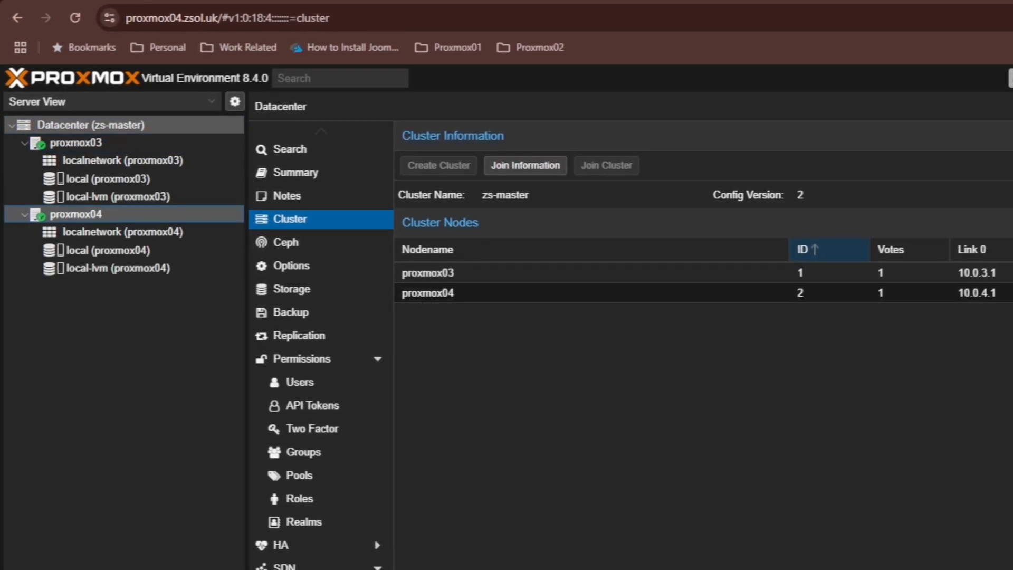
left_click(25, 215)
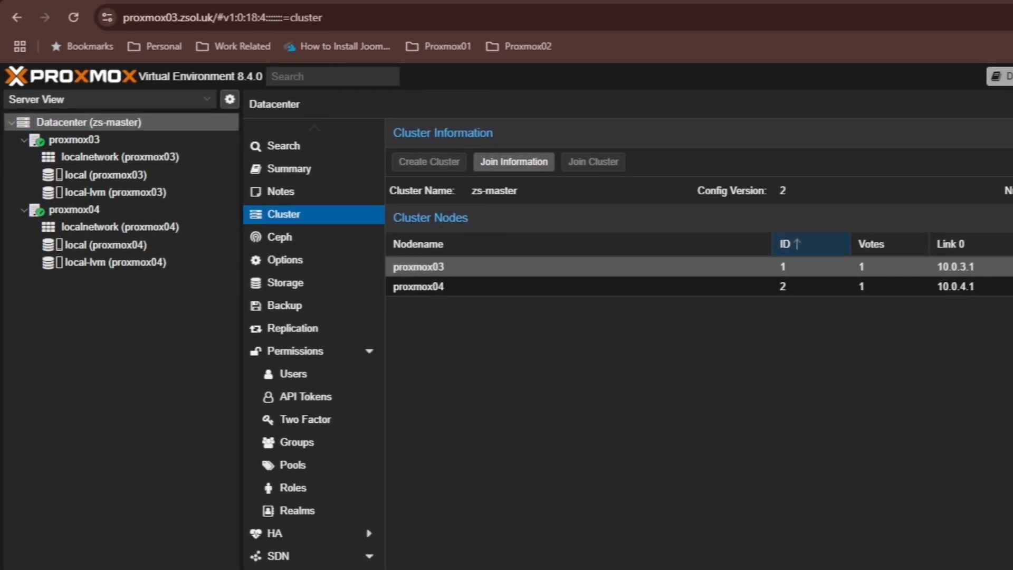
- Copy the zs-master cluster's join information again from the proxmox03 web interface
left_click(454, 284)
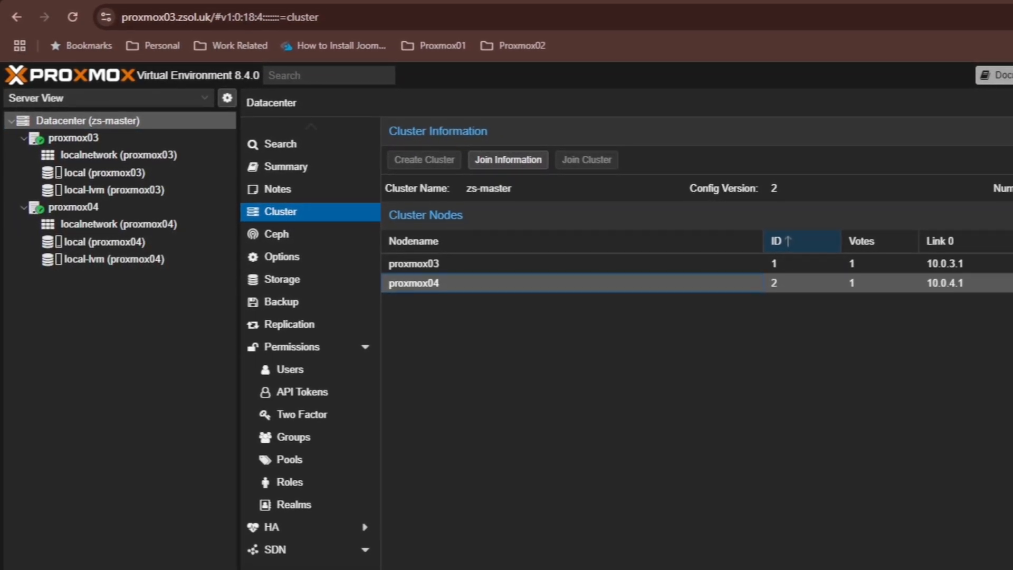
left_click(453, 265)
left_click(504, 159)
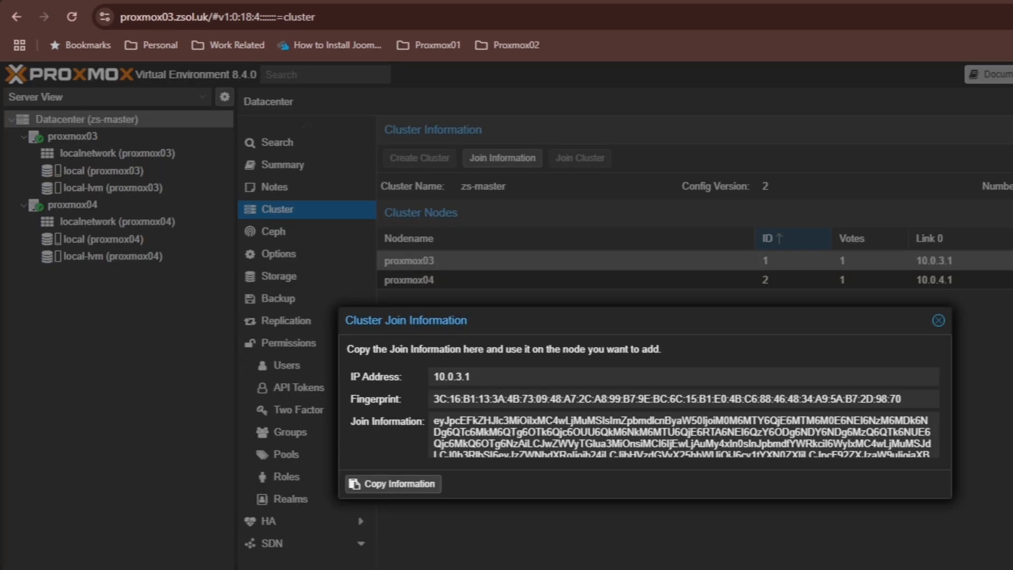
left_click(391, 481)
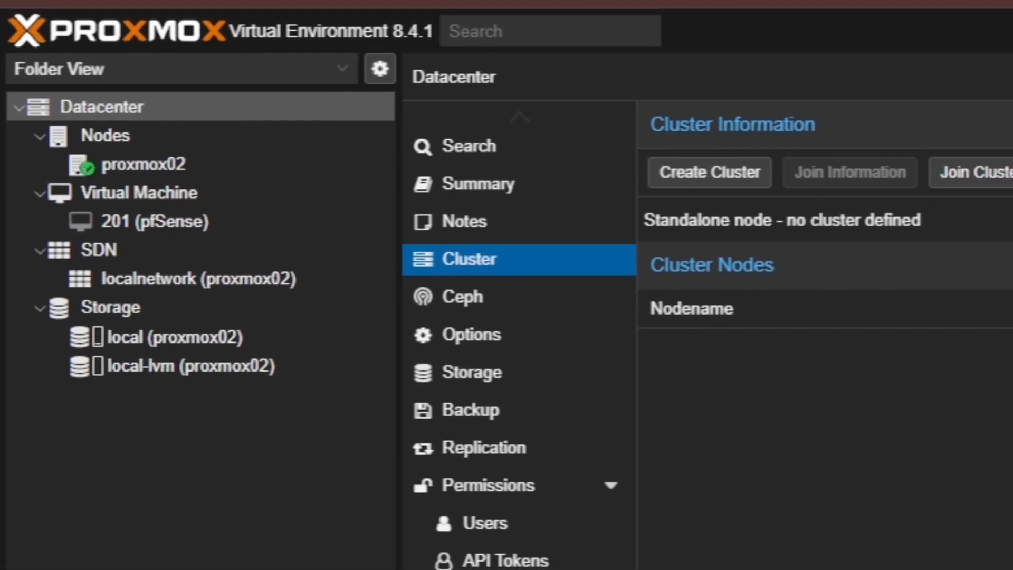
- Try to join proxmox02 to zs-master with the pasted join information, the peer's root password and 10.0.2.1 for link 0
left_click(960, 171)
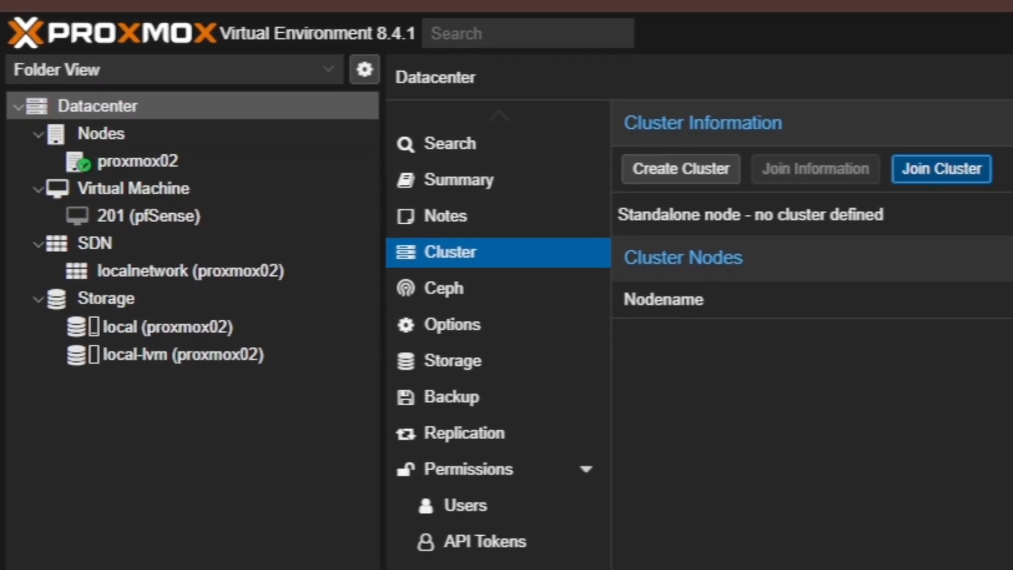
key("ctrl+v")
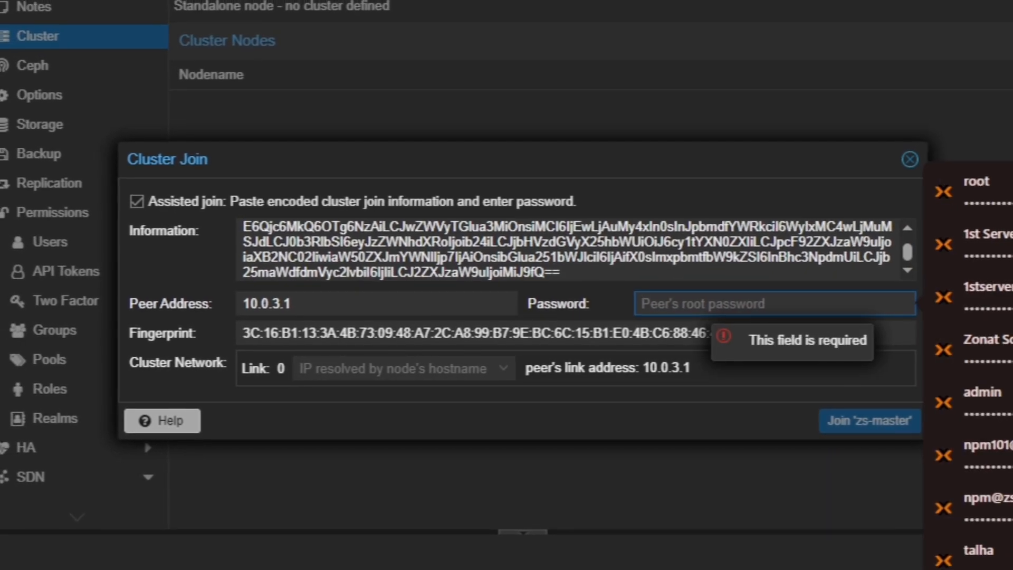
left_click(645, 302)
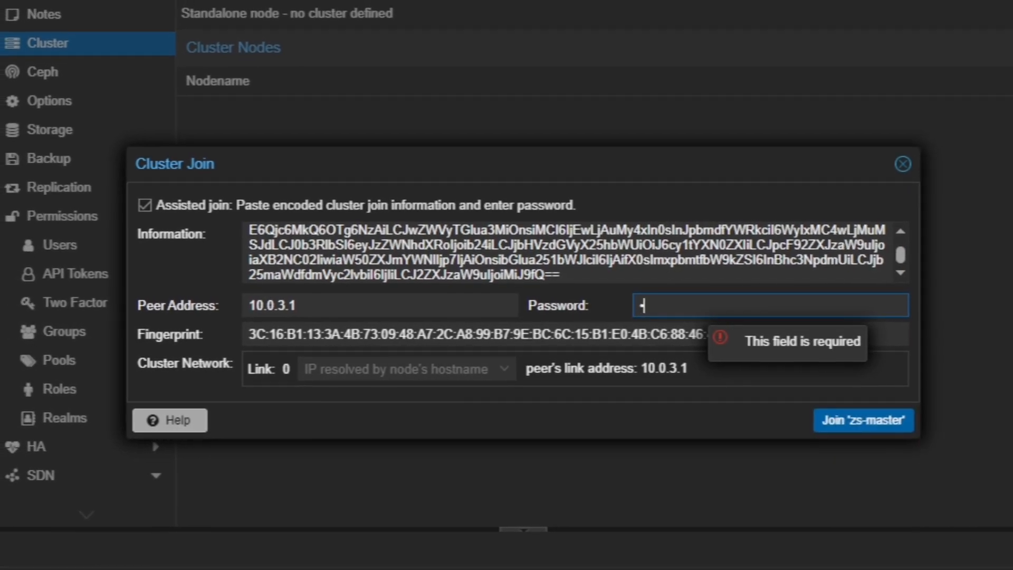
type("*******")
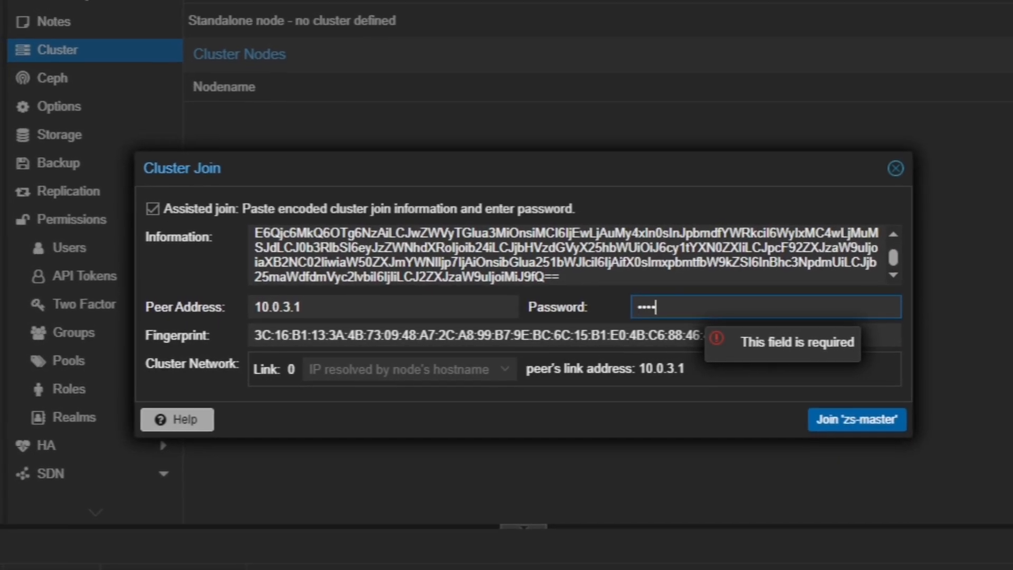
type("********")
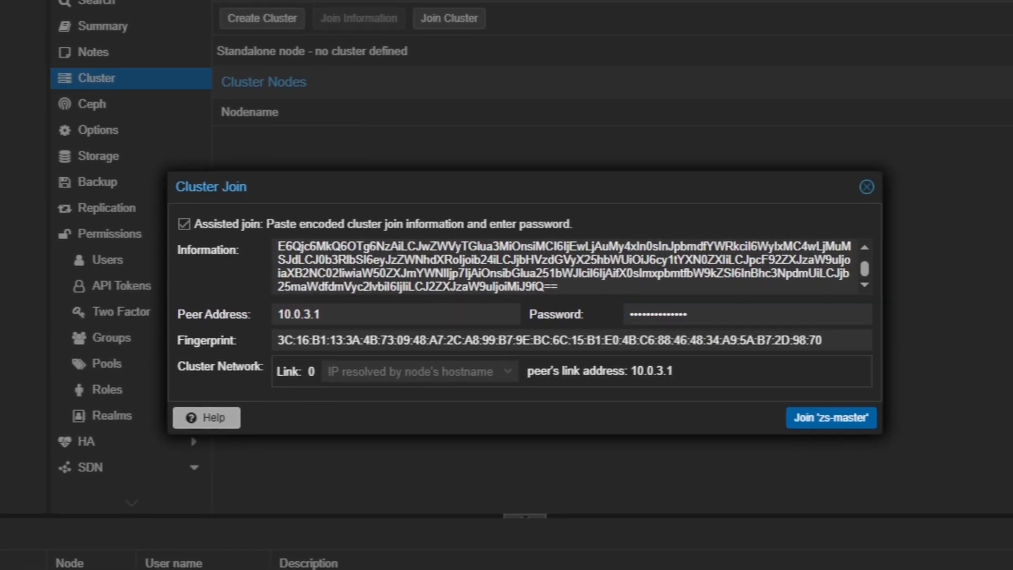
left_click(422, 370)
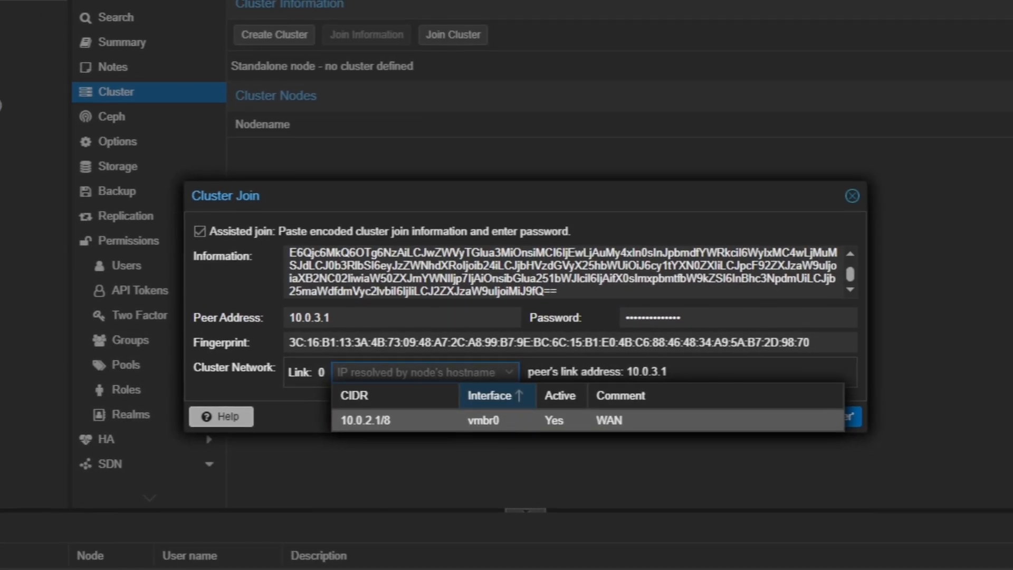
left_click(416, 421)
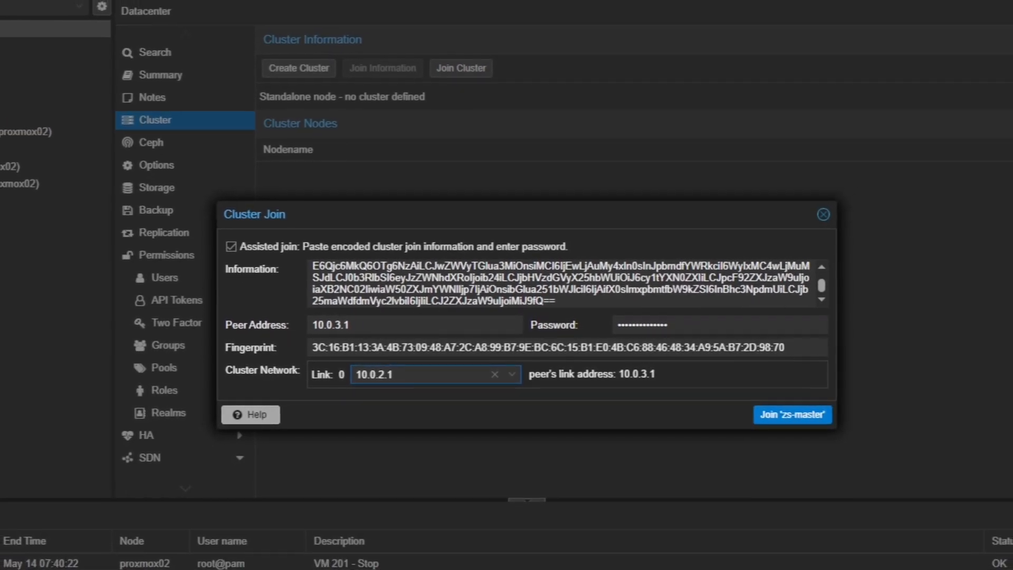
left_click(799, 415)
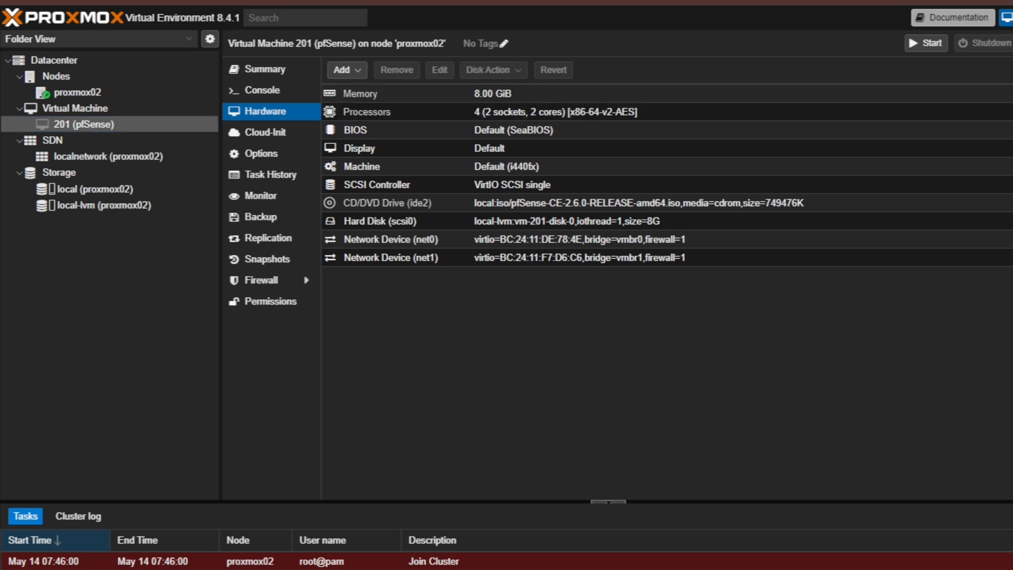
- Destroy VM 201 (pfSense) on proxmox02, purging it from job configurations and destroying its unreferenced disks
left_click(489, 327)
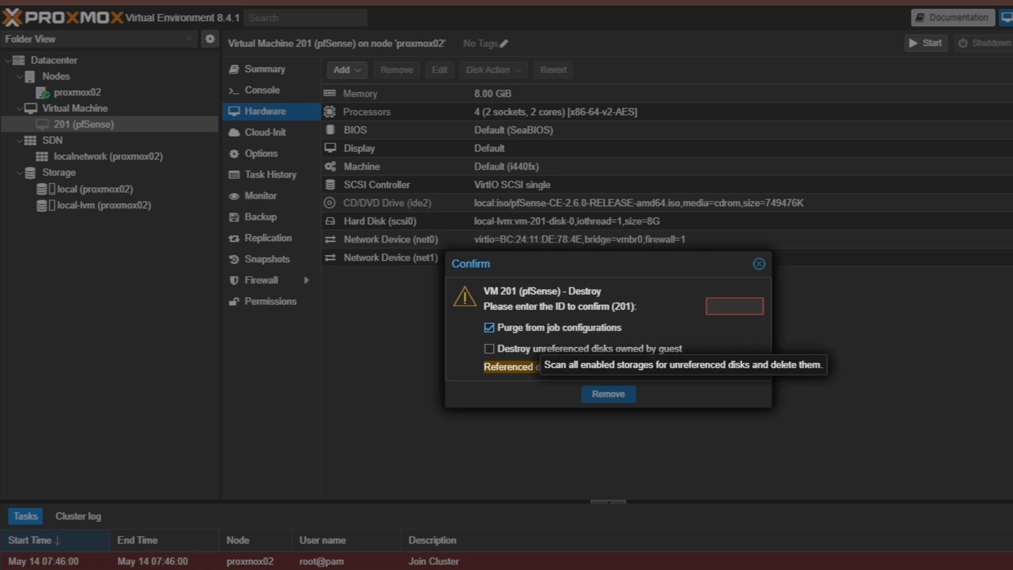
left_click(489, 349)
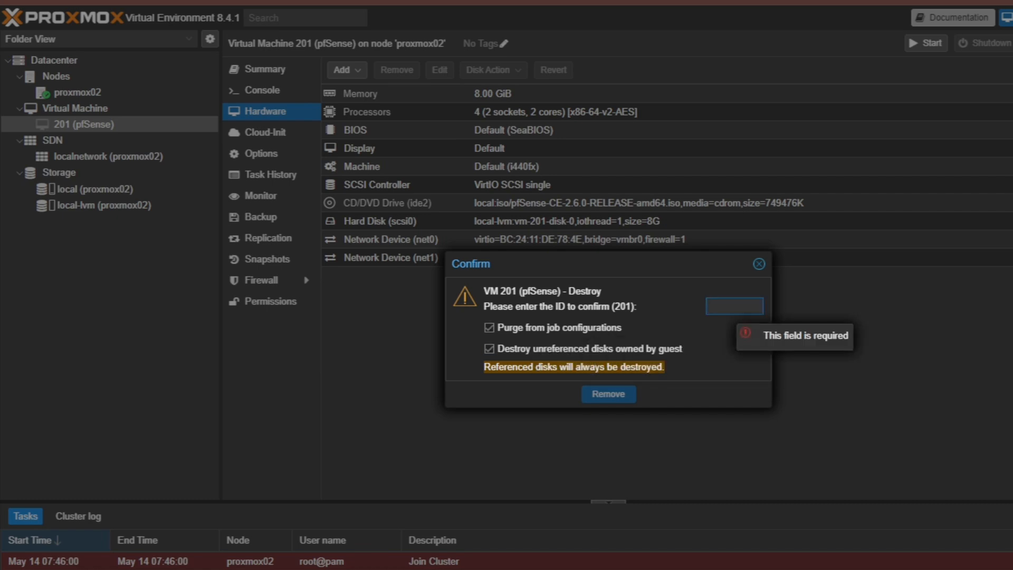
type("201")
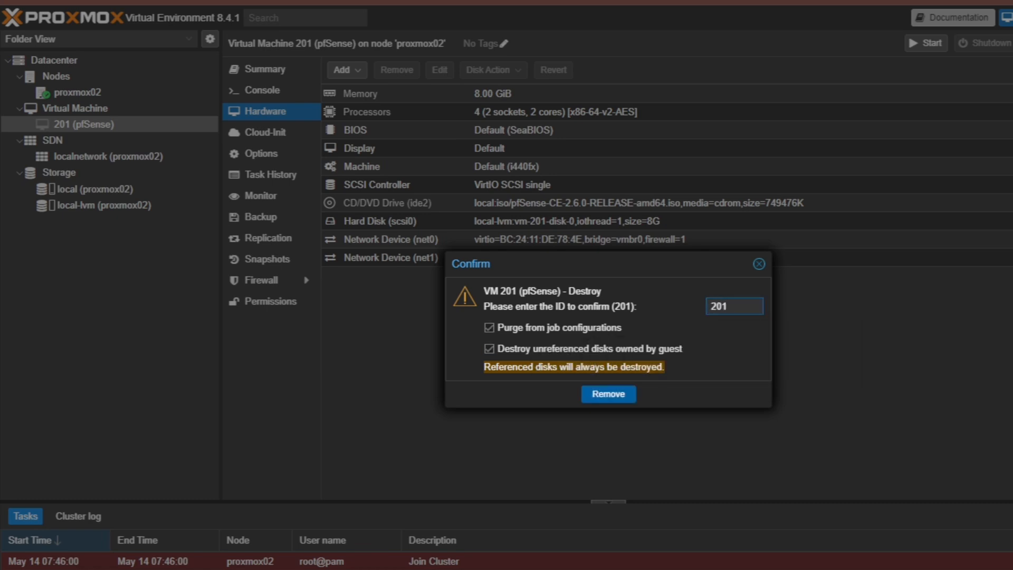
key("Tab")
key("Return")
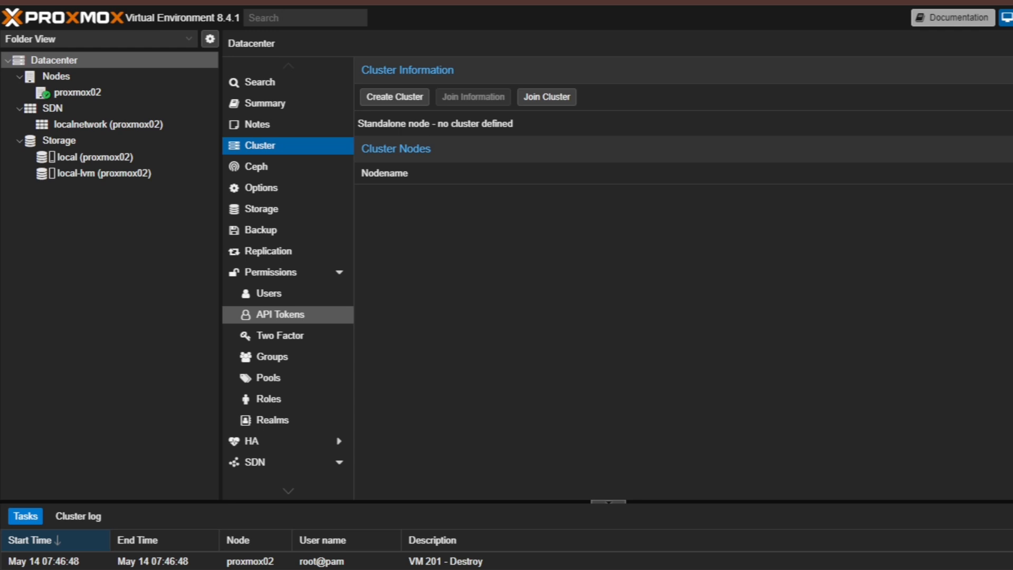
- Look through the datacenter's two-factor entries and the types that can be added, and check proxmox02's network configuration
left_click(281, 314)
left_click(280, 336)
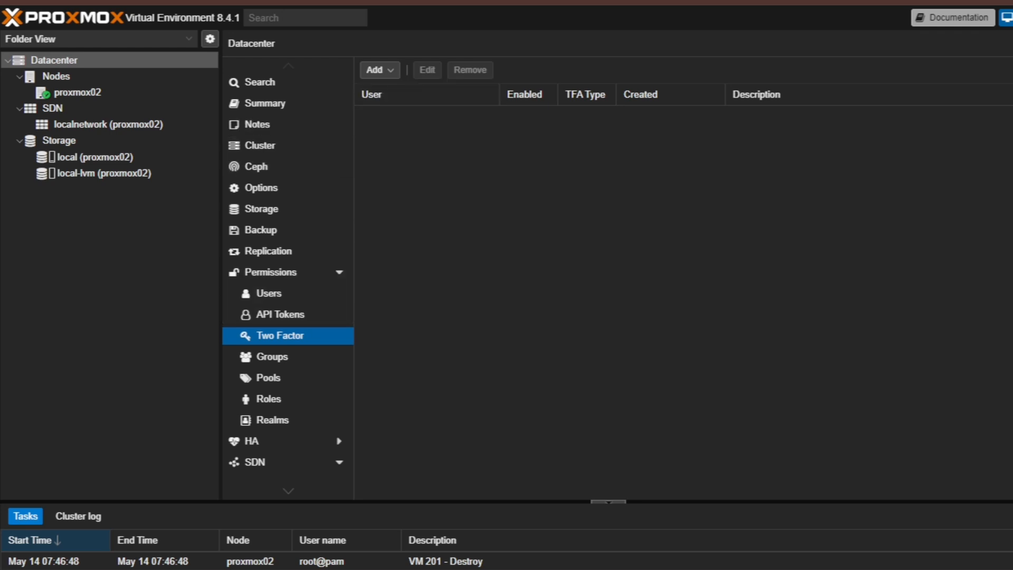
left_click(379, 70)
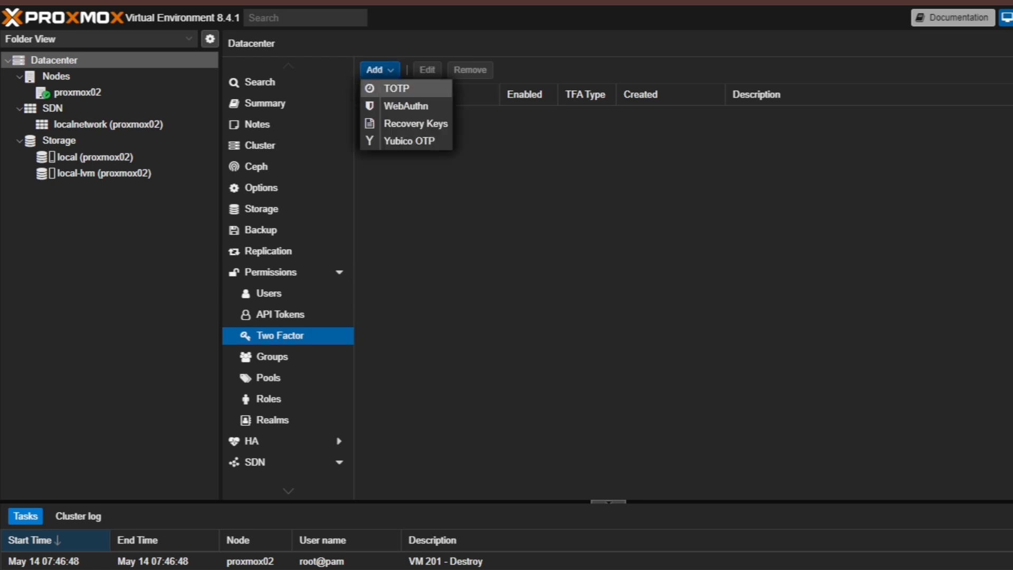
left_click(417, 182)
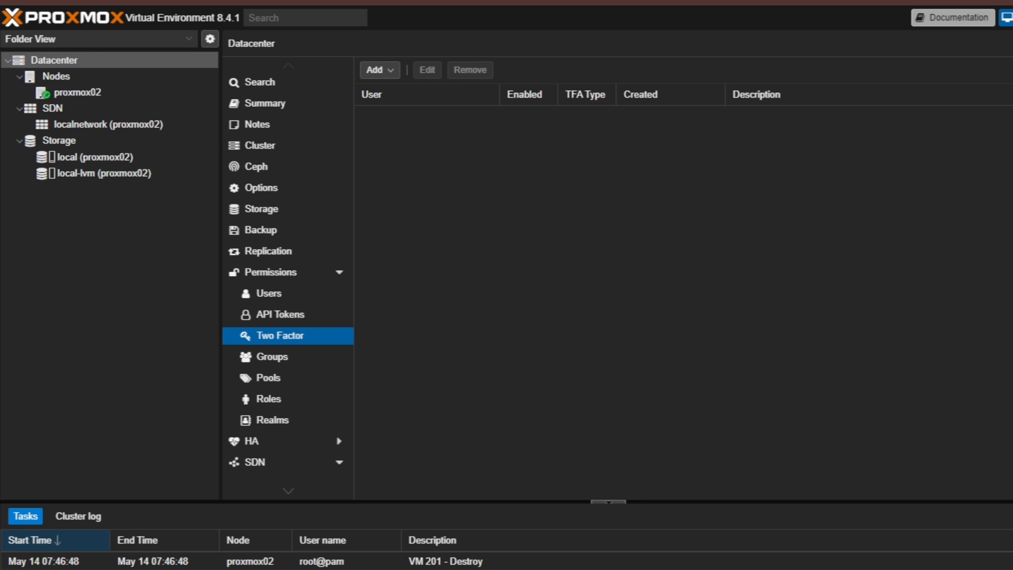
left_click(78, 91)
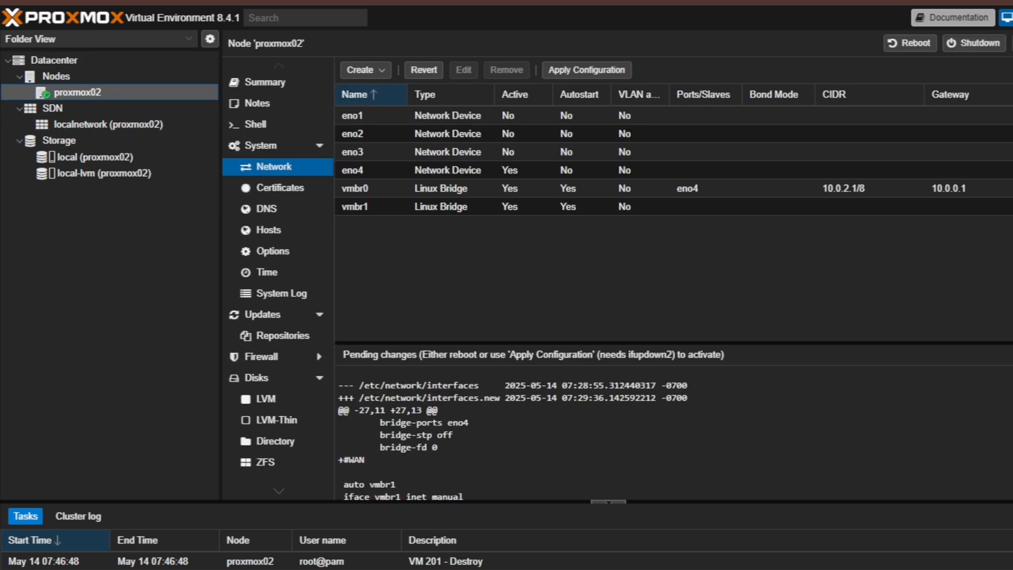
- Start a new cluster join on proxmox02 with the copied join information pasted in, and enter the peer's root password
left_click(54, 60)
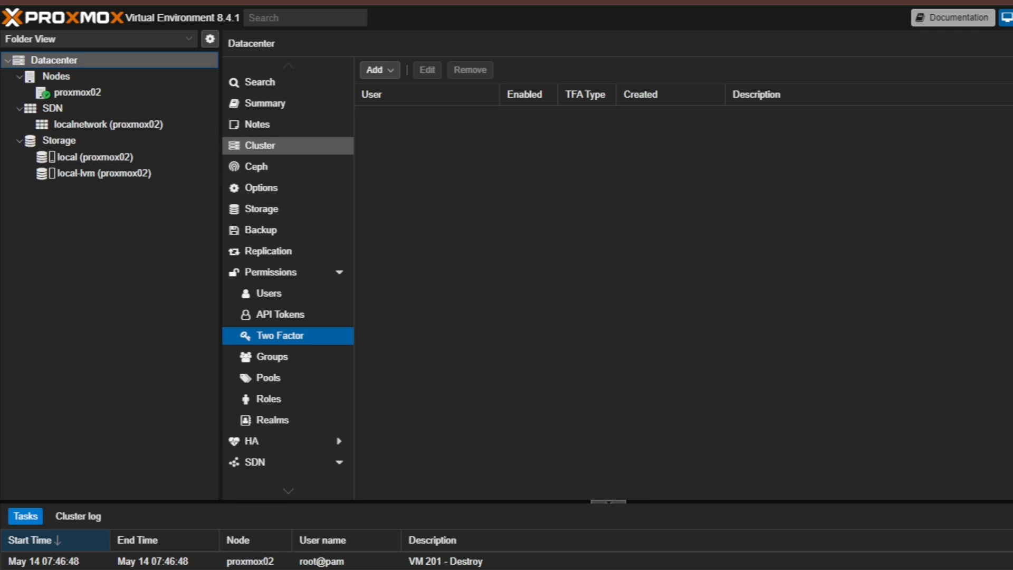
left_click(260, 145)
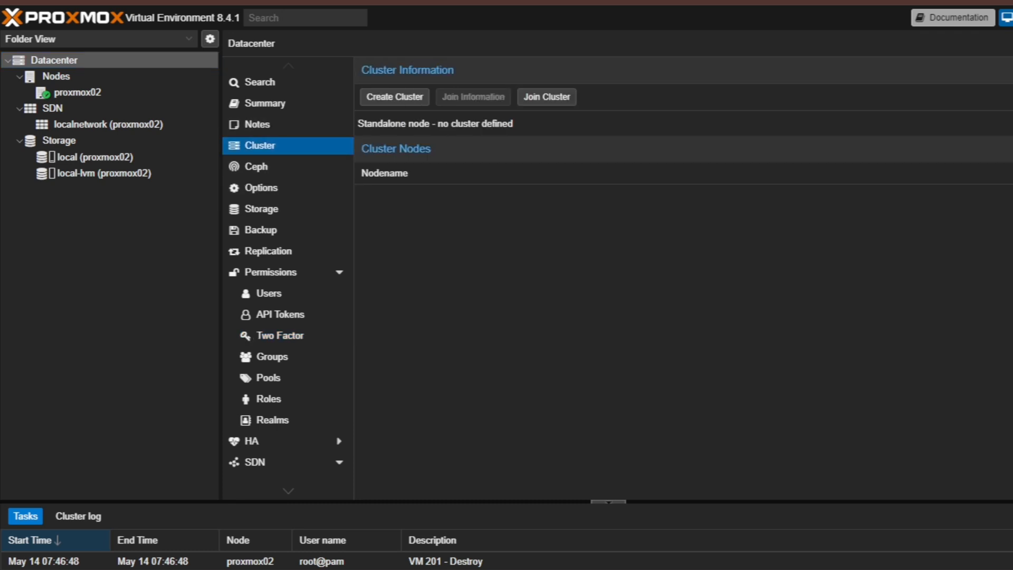
left_click(547, 97)
key("ctrl+v")
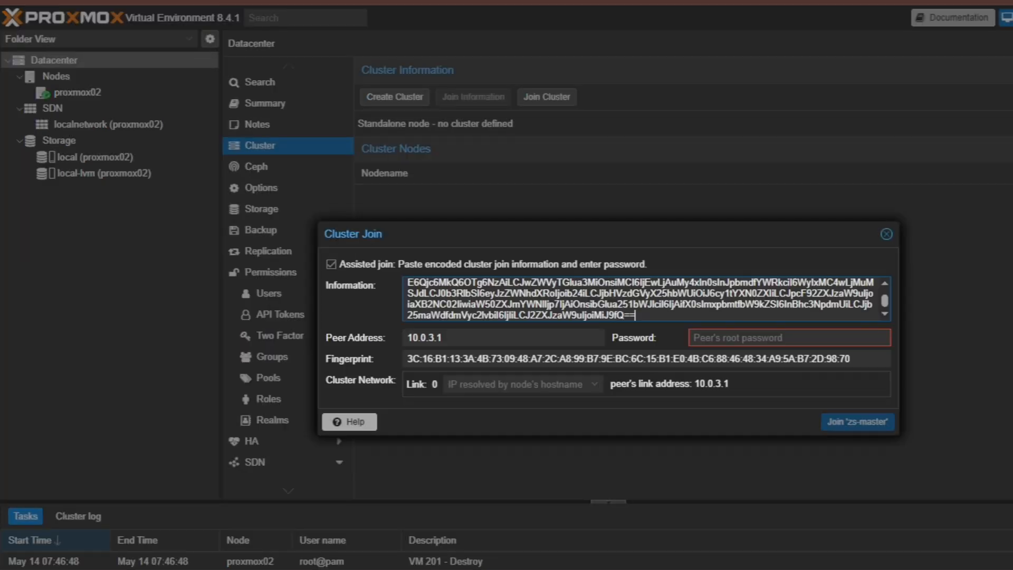
left_click(743, 338)
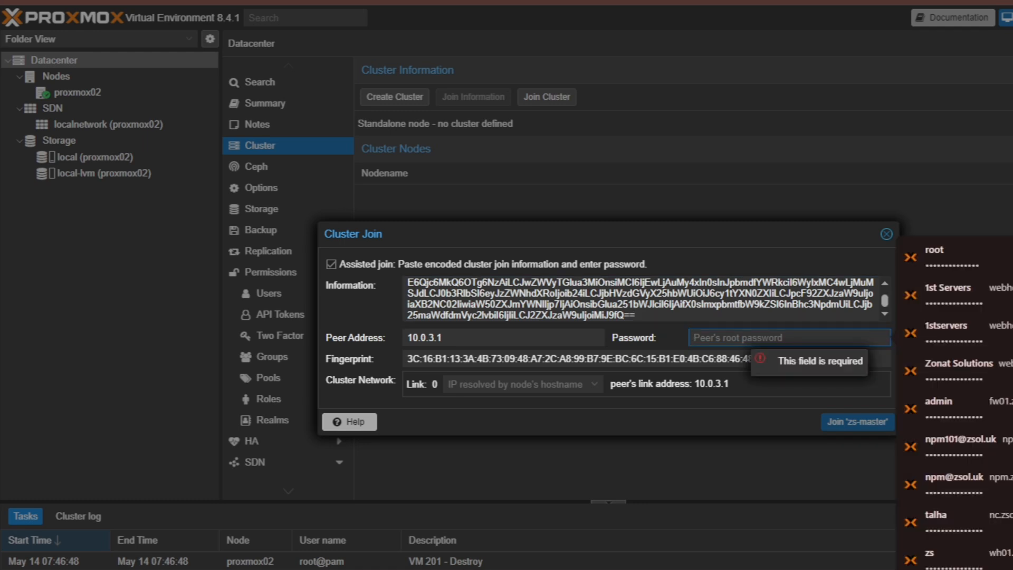
type("•••••••")
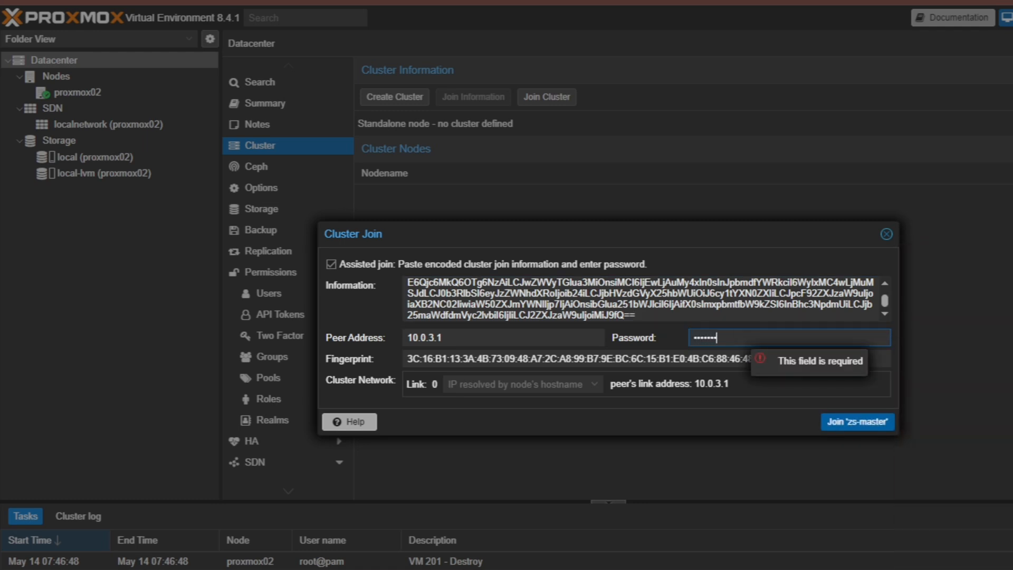
type("•••••••")
- Join proxmox02 to zs-master using 10.0.2.1 for link 0, and close the join information window on proxmox03
left_click(594, 384)
left_click(585, 425)
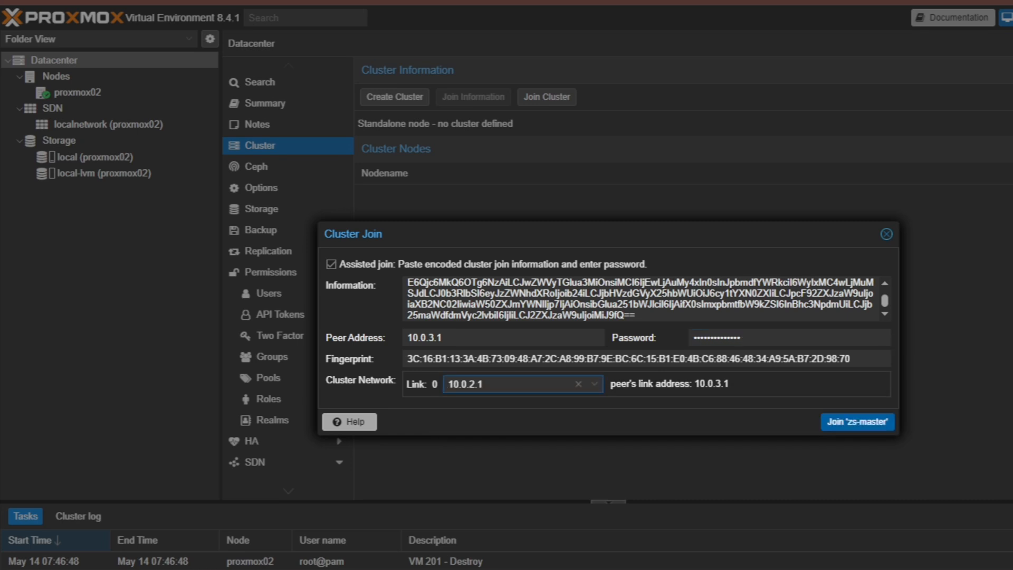
left_click(857, 422)
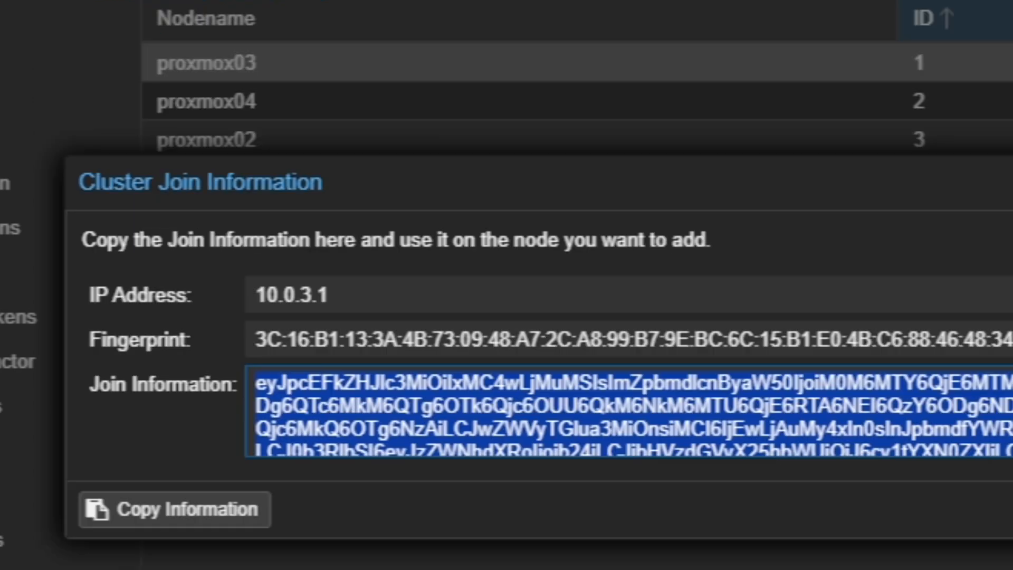
key("Escape")
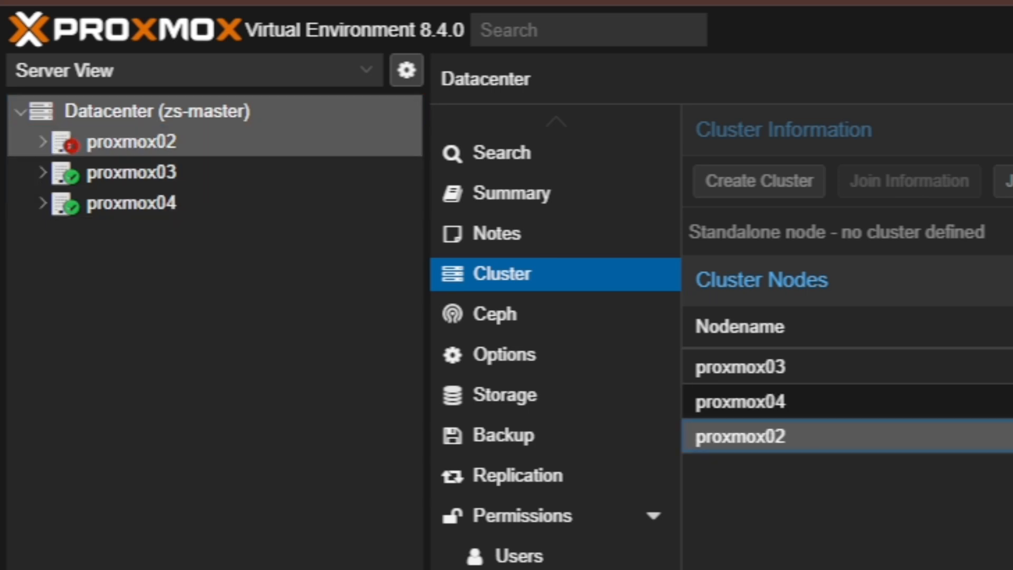
- Expand proxmox02, proxmox03 and proxmox04 under the zs-master datacenter to examine each node's network and storage entries
left_click(43, 141)
left_click(43, 142)
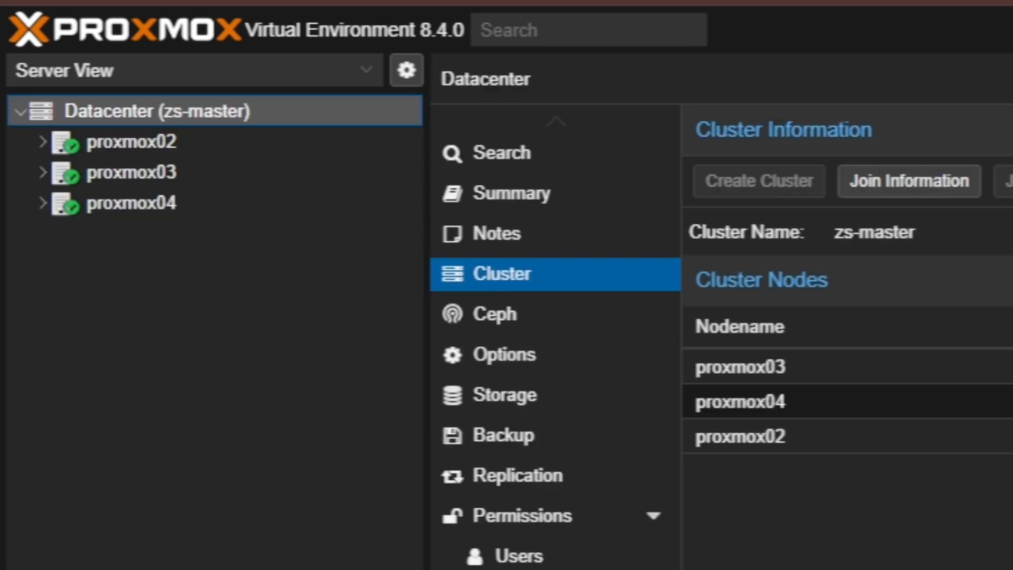
left_click(43, 142)
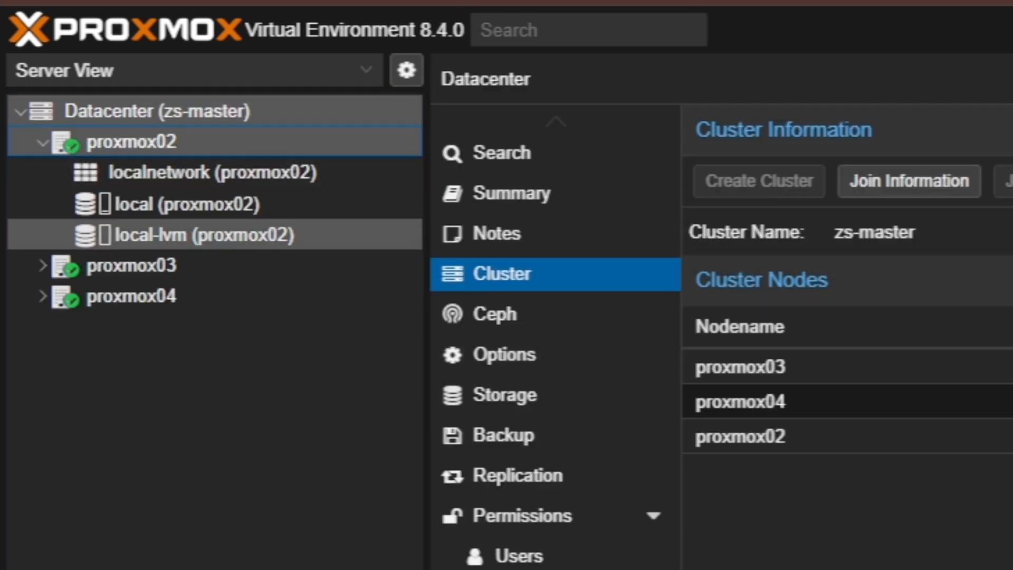
left_click(43, 265)
left_click(66, 390)
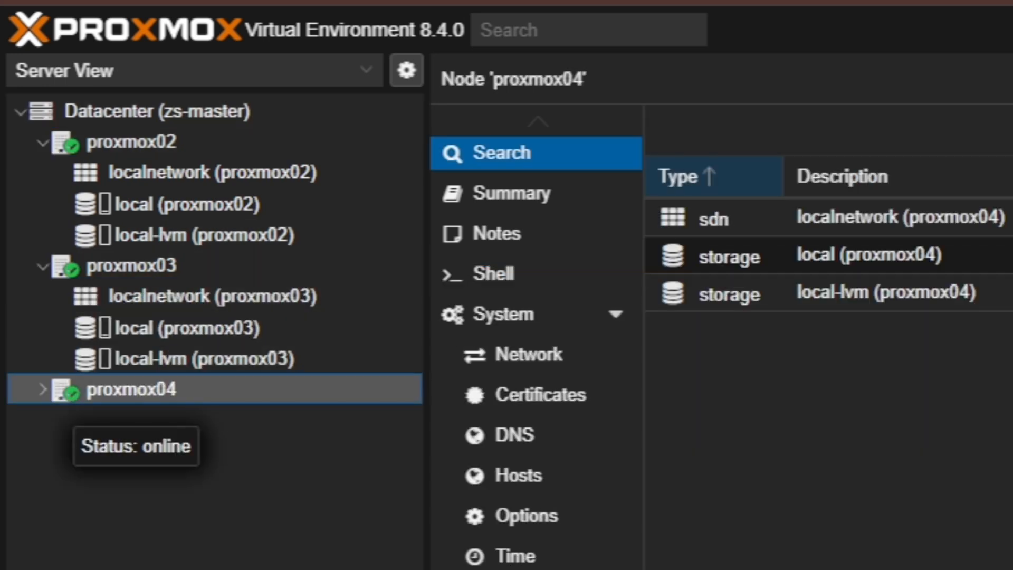
left_click(44, 389)
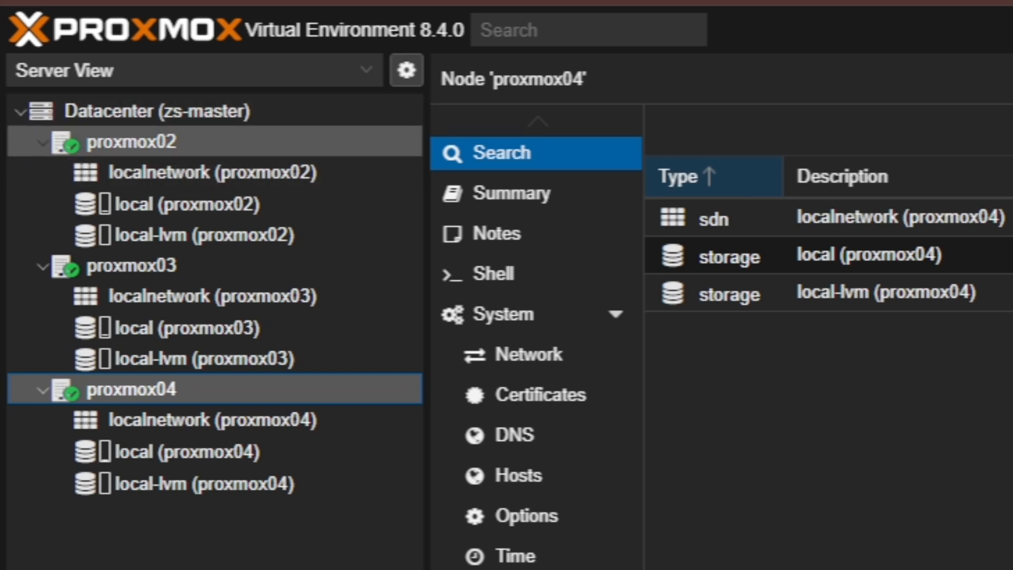
- Collapse the proxmox02, proxmox03 and proxmox04 nodes in the datacenter tree
left_click(43, 141)
left_click(43, 172)
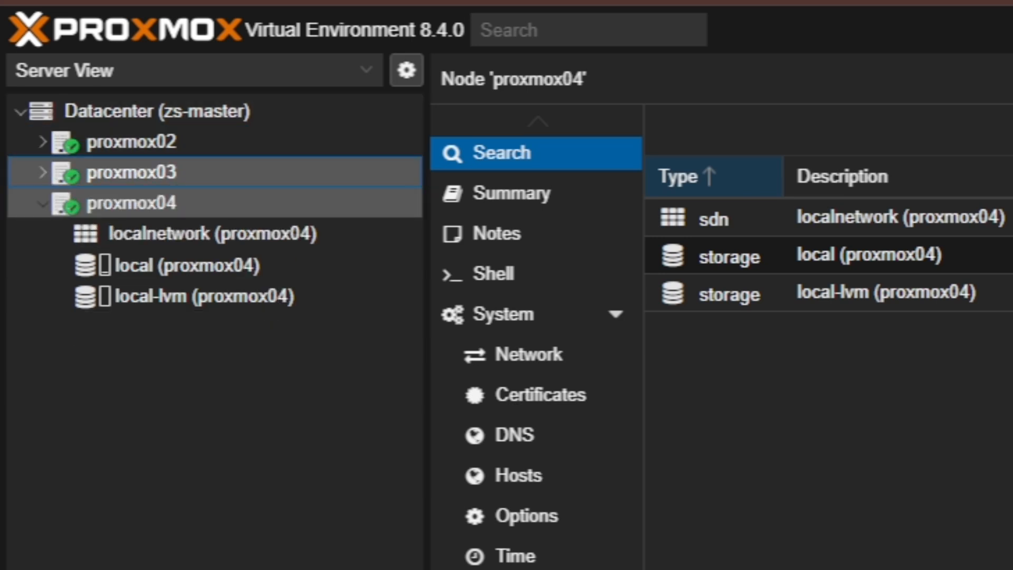
left_click(43, 203)
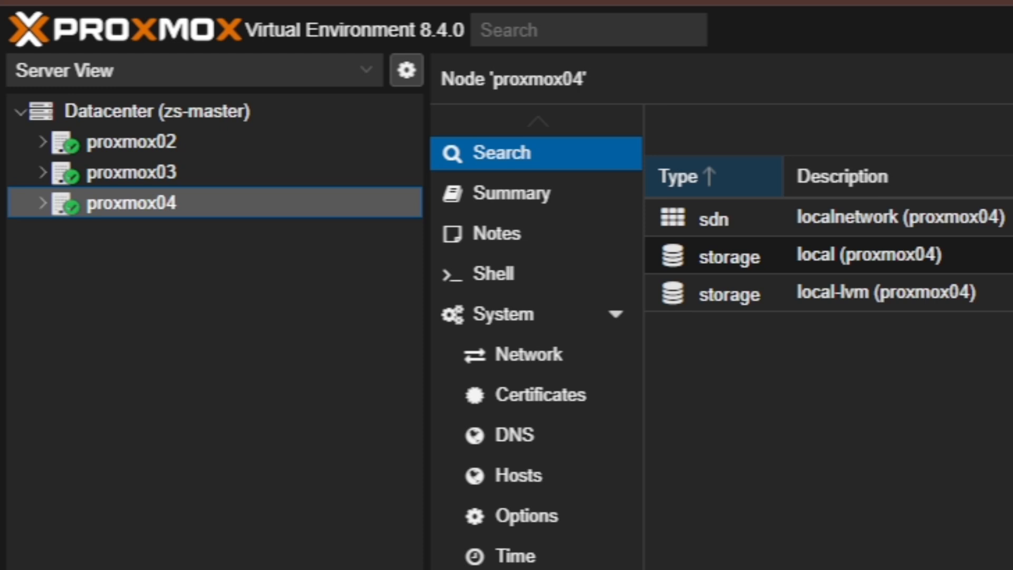